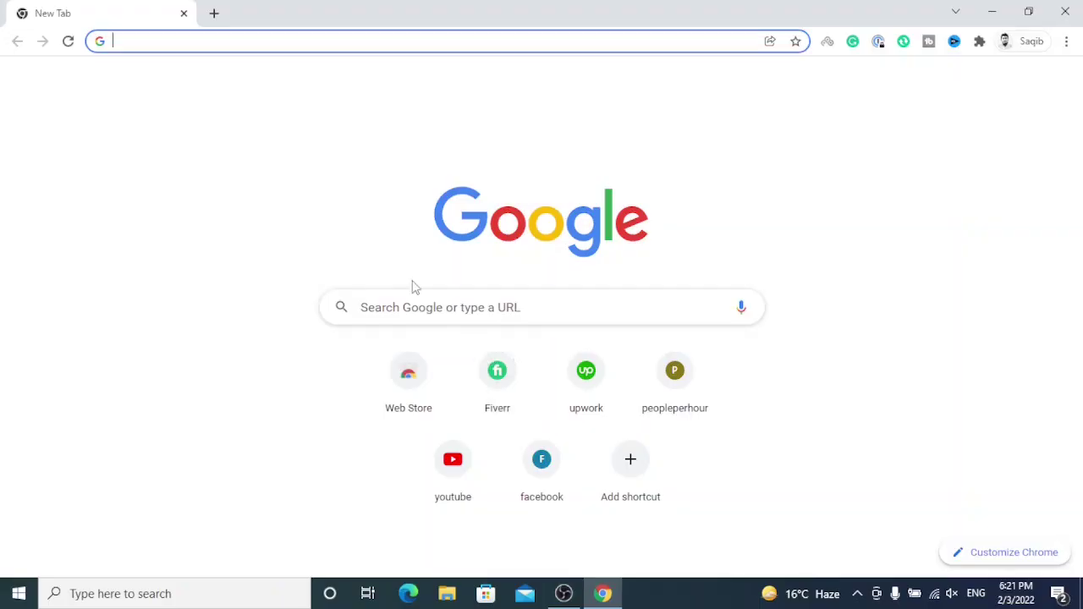
Step: Search Google for '000webhost'
left_click(439, 315)
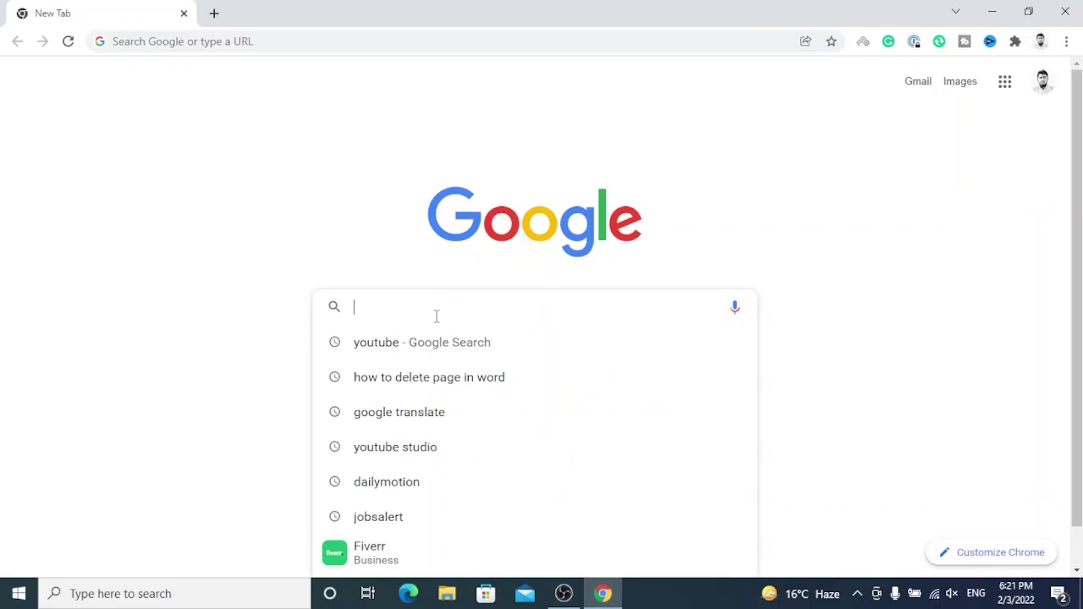
type("000")
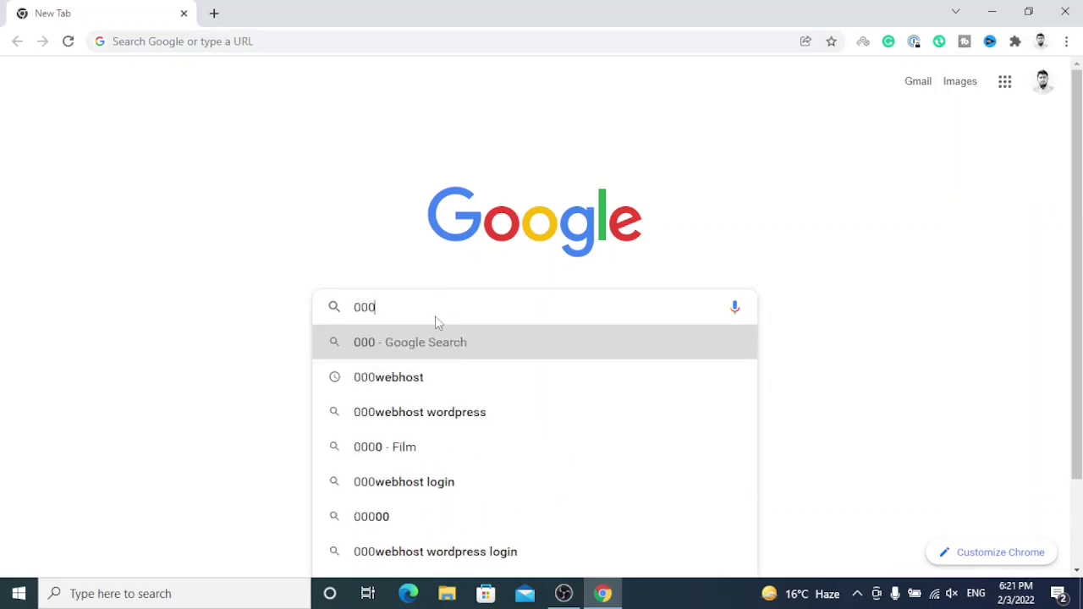
type("we")
key("Return")
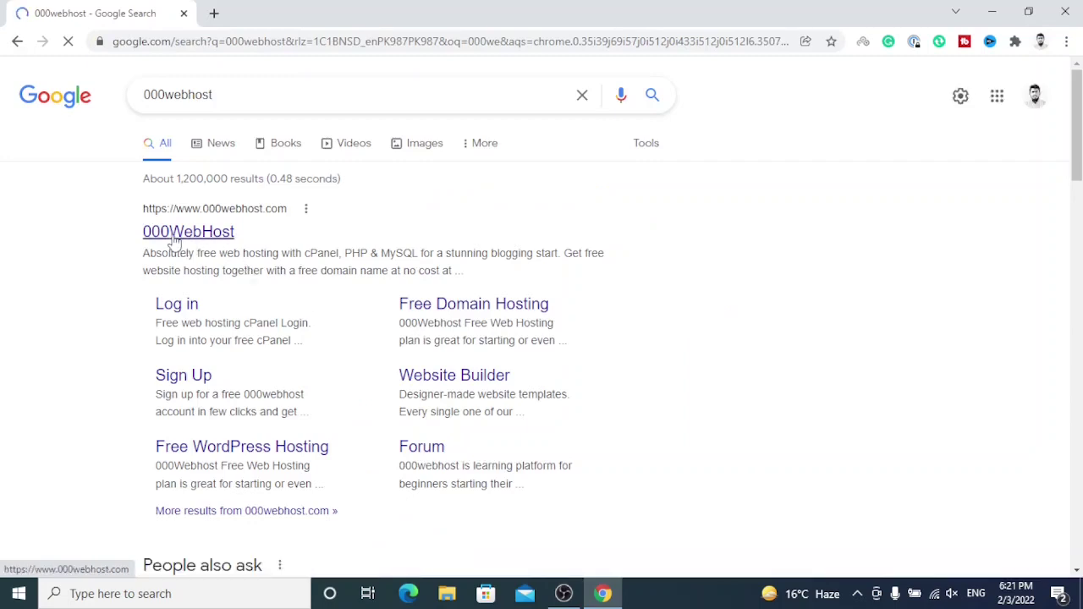
Step: Open the official 000webhost site and review its free $0 plan against the $1.99, $3.49 and $4.99 plans
left_click(170, 236)
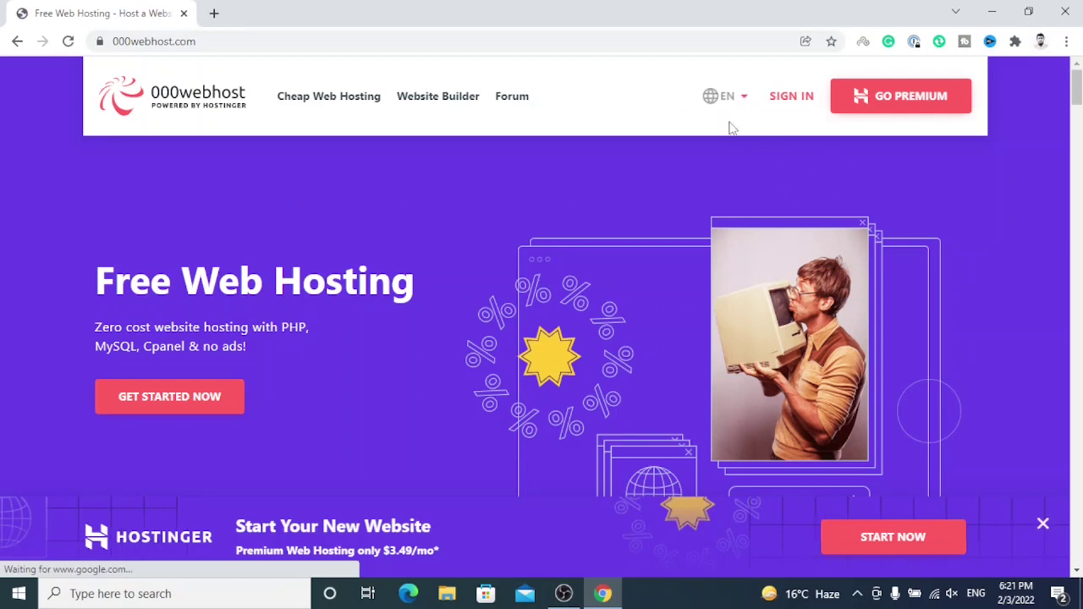
left_click(187, 408)
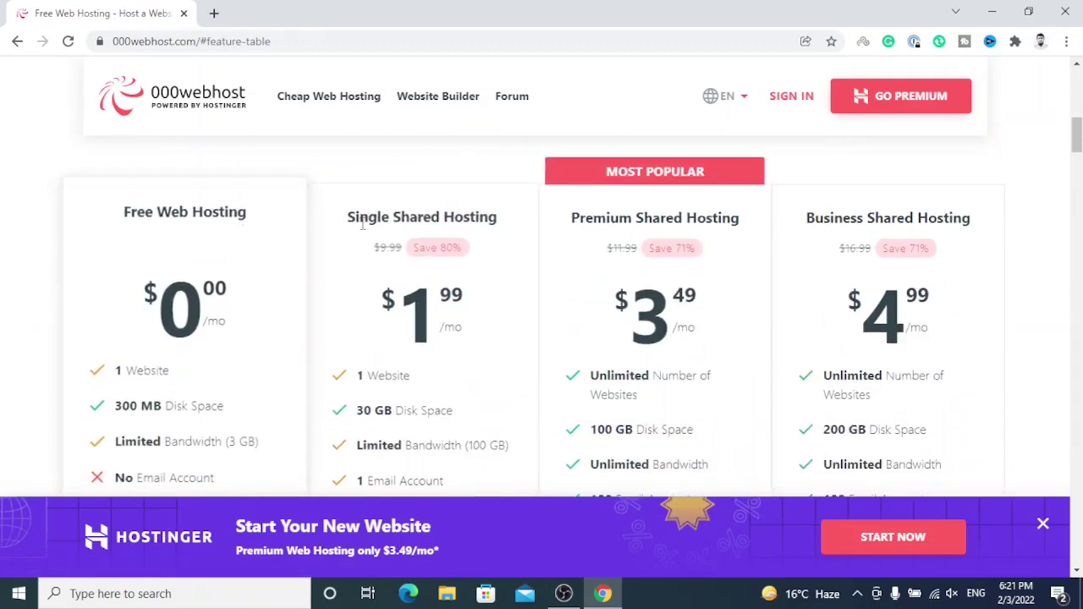
scroll(220, 237, "down", 3)
scroll(222, 241, "down", 2)
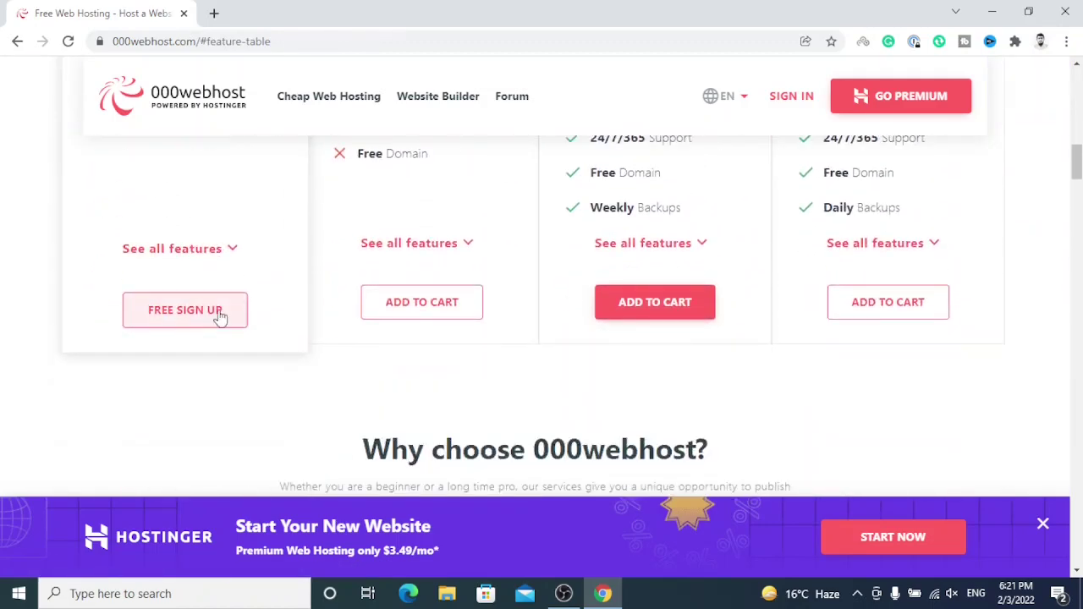
scroll(187, 324, "up", 4)
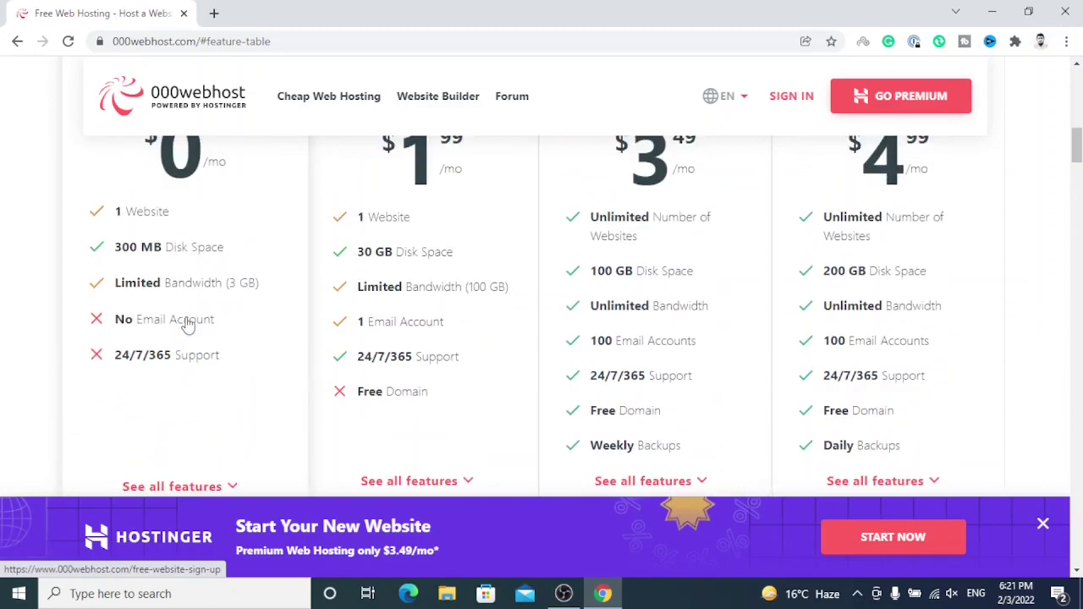
scroll(187, 317, "down", 2)
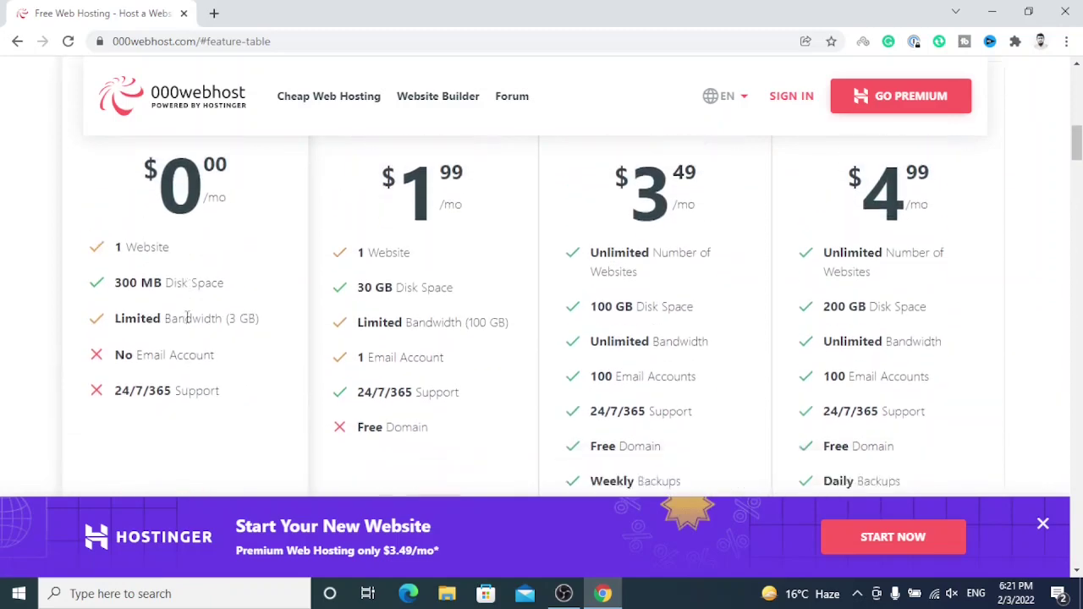
scroll(187, 322, "down", 2)
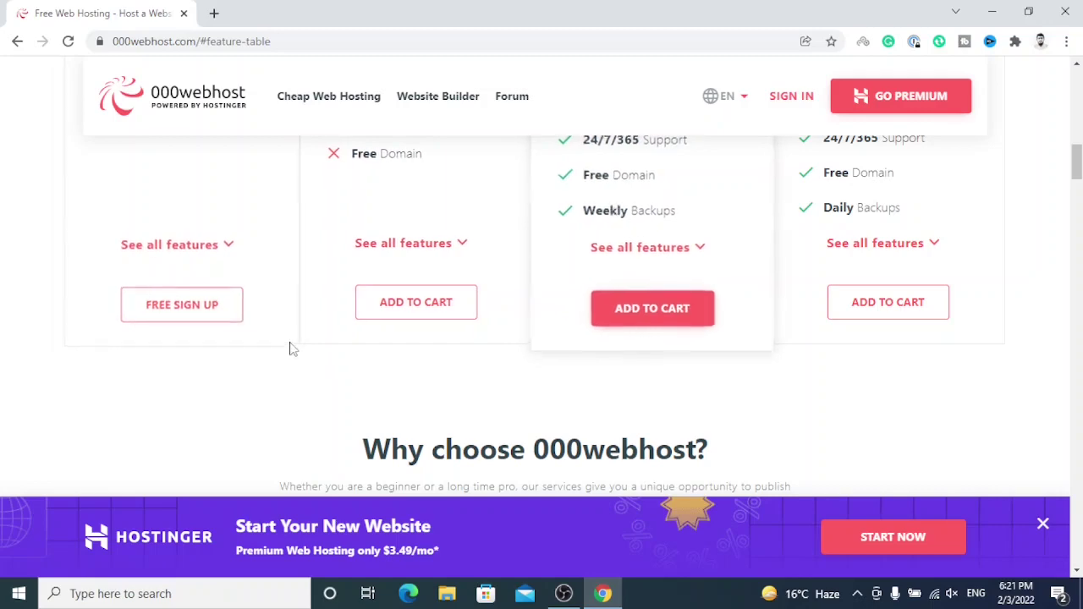
Step: Sign up for the free plan with an e-mail address and a matching password
left_click(185, 312)
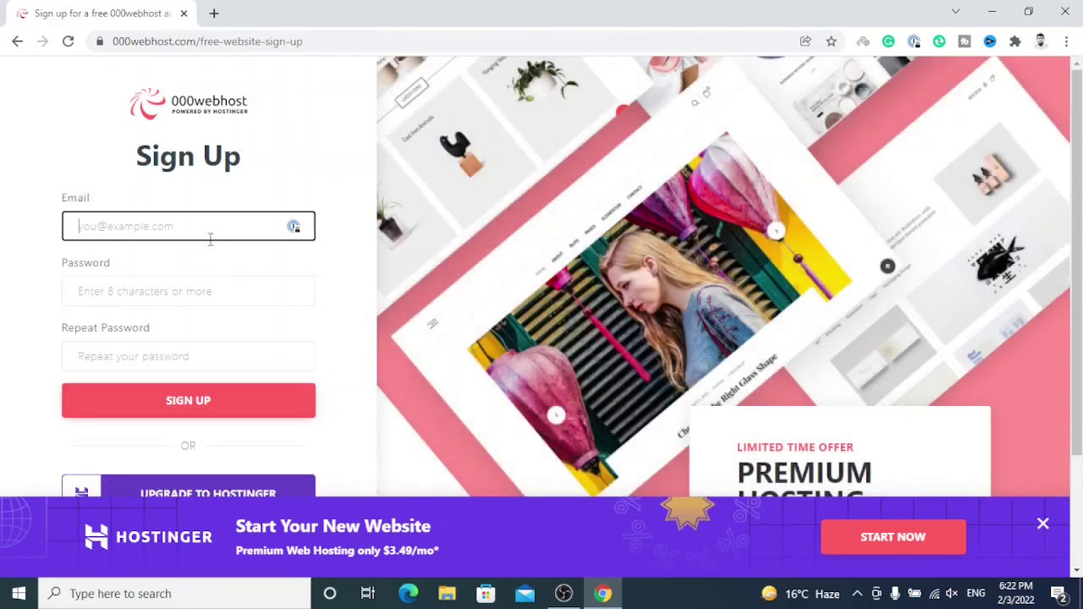
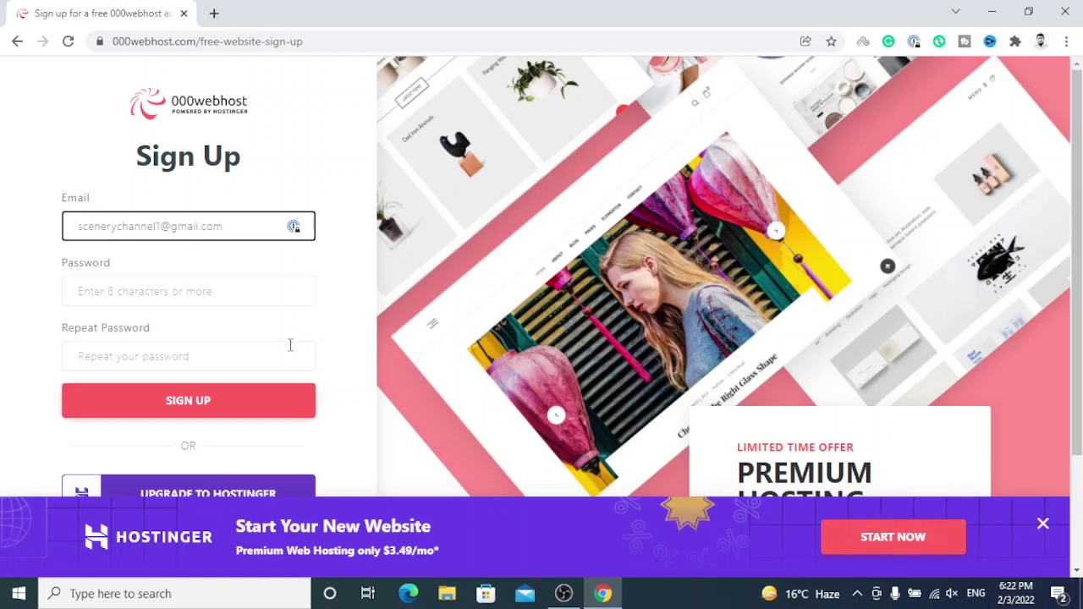
left_click(190, 290)
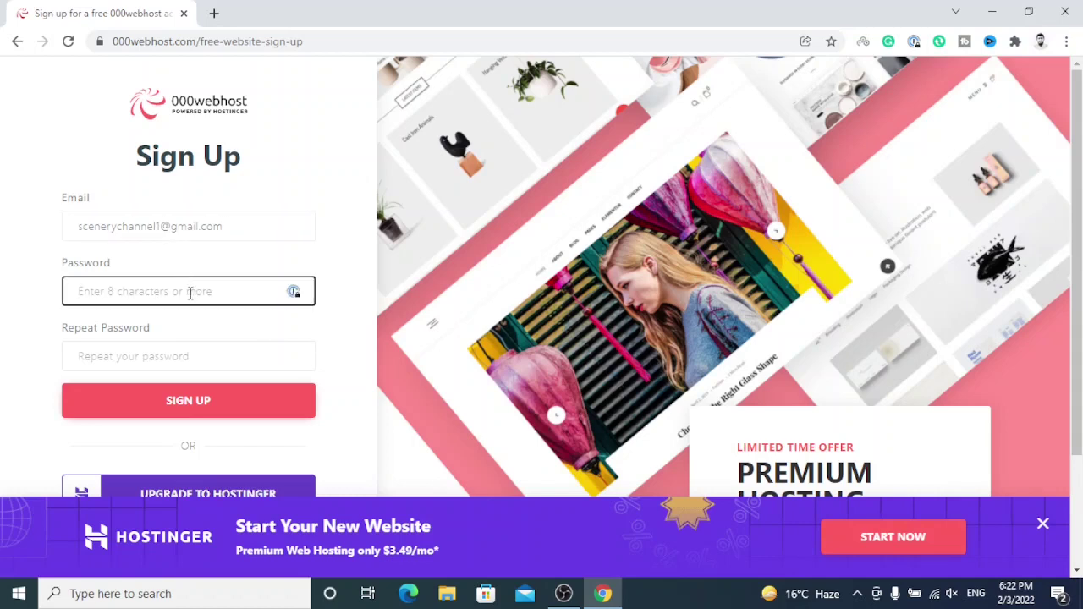
type("***")
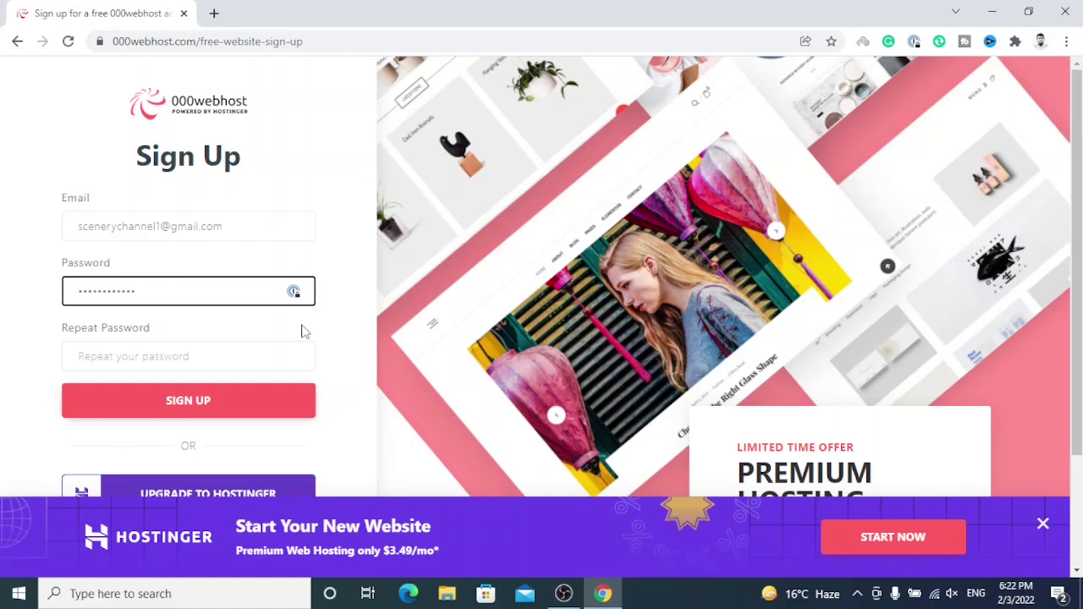
key("Tab")
type("*")
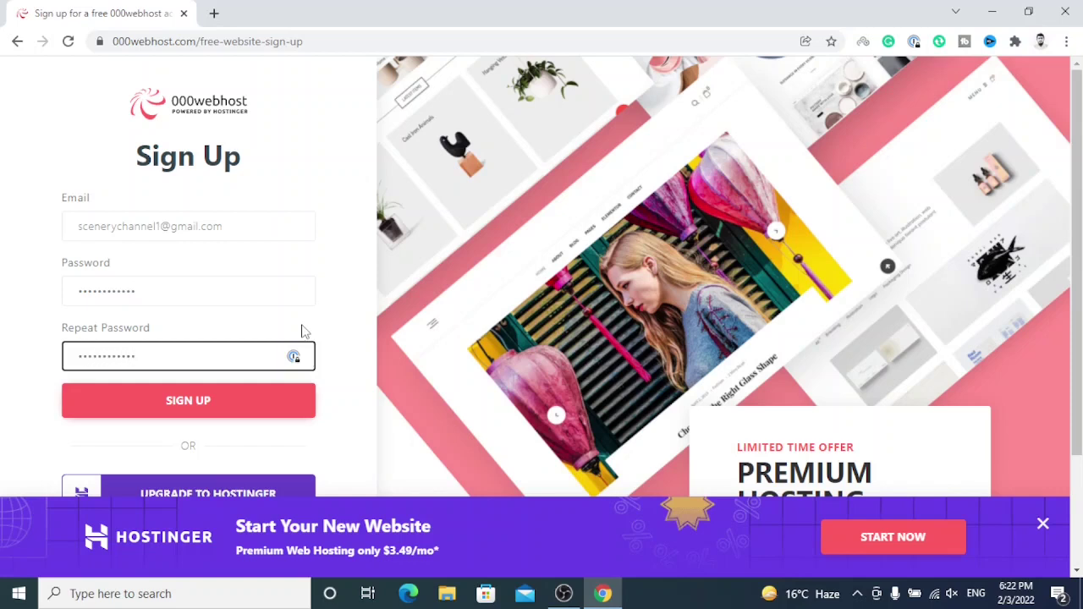
left_click(253, 417)
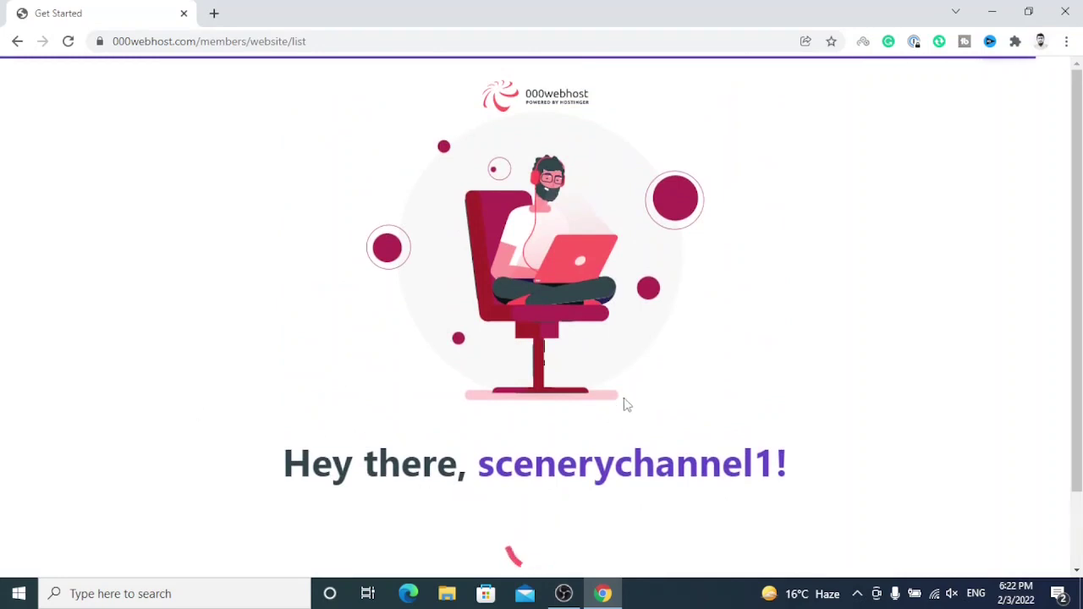
Step: Scroll the welcome page to the confirmation e-mail notice and open a second browser tab
scroll(628, 406, "down", 2)
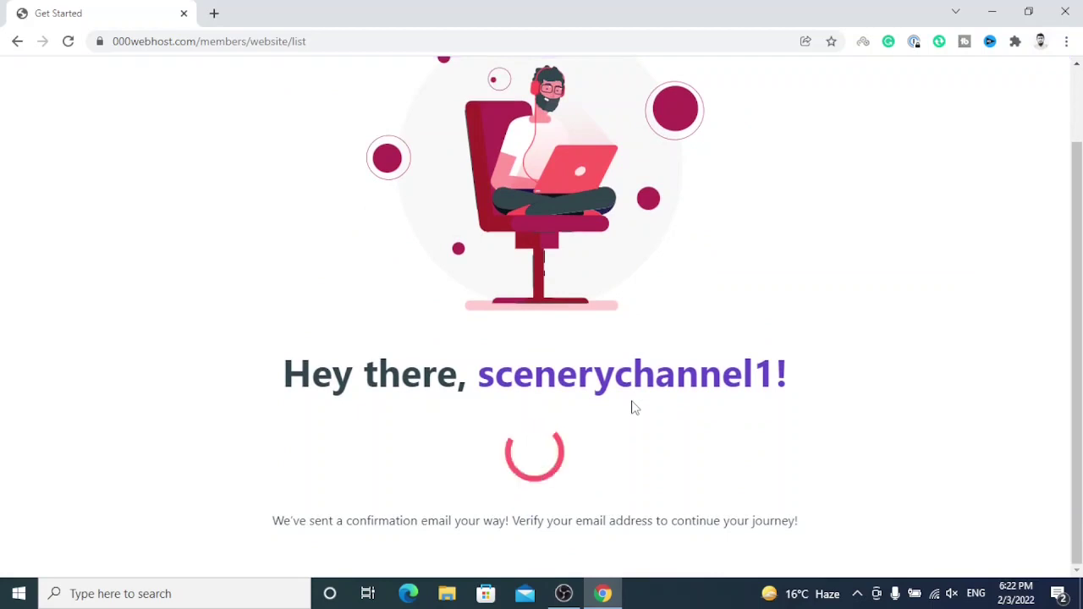
left_click(215, 13)
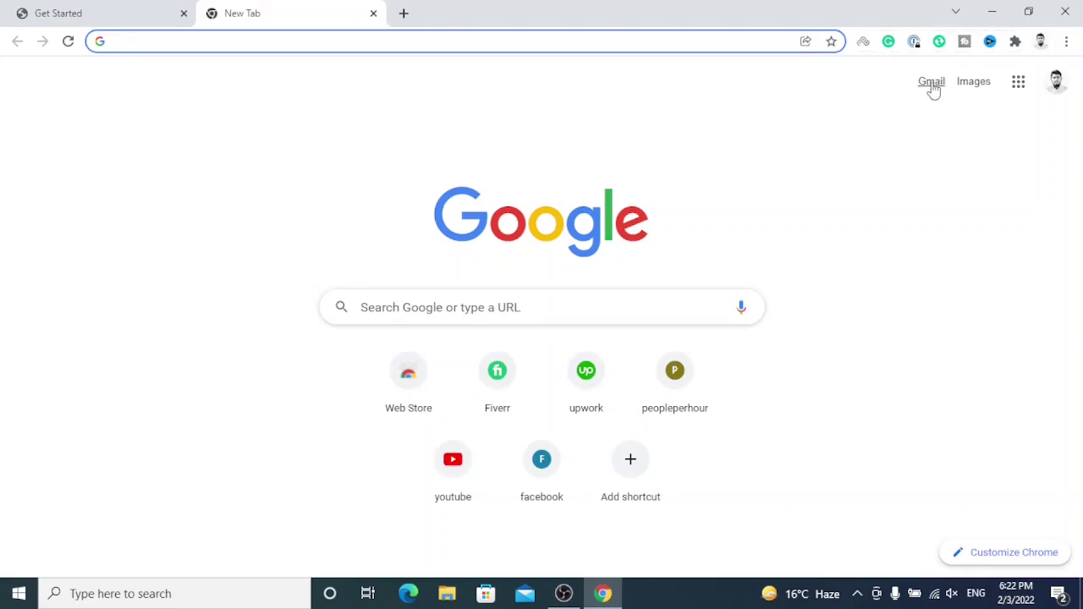
Step: In Gmail, open 000webhost's 'Please verify your email' message and follow its verification link
left_click(932, 85)
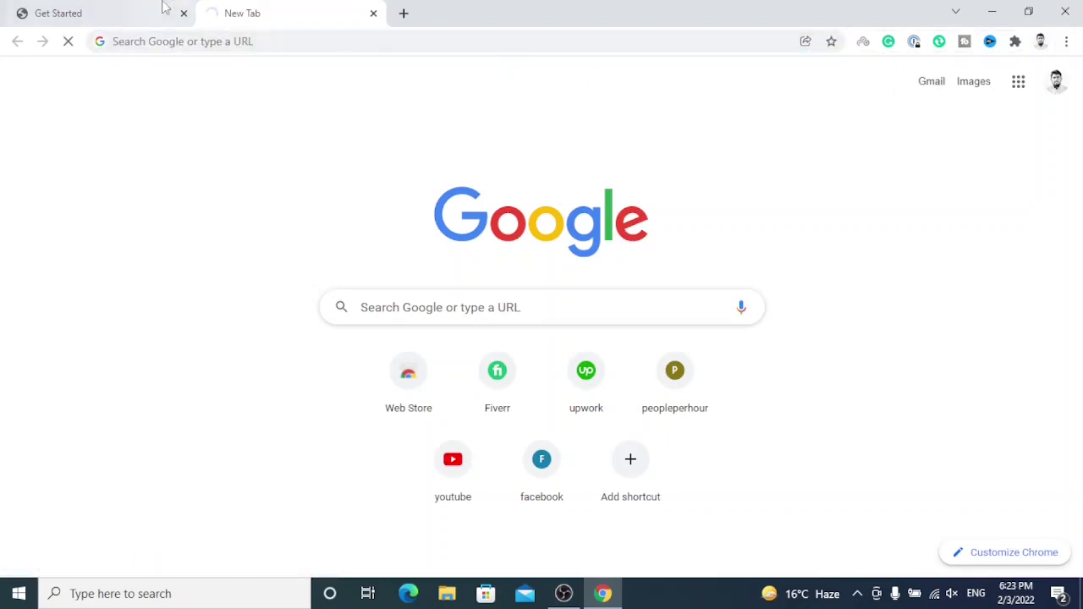
left_click(151, 8)
left_click(220, 13)
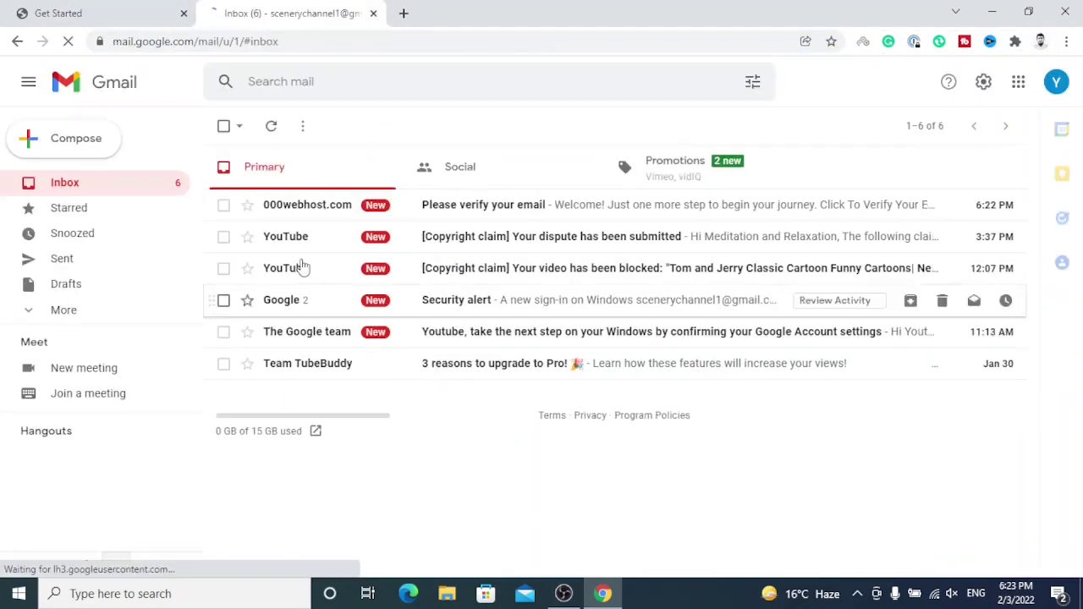
left_click(485, 212)
scroll(735, 474, "down", 1)
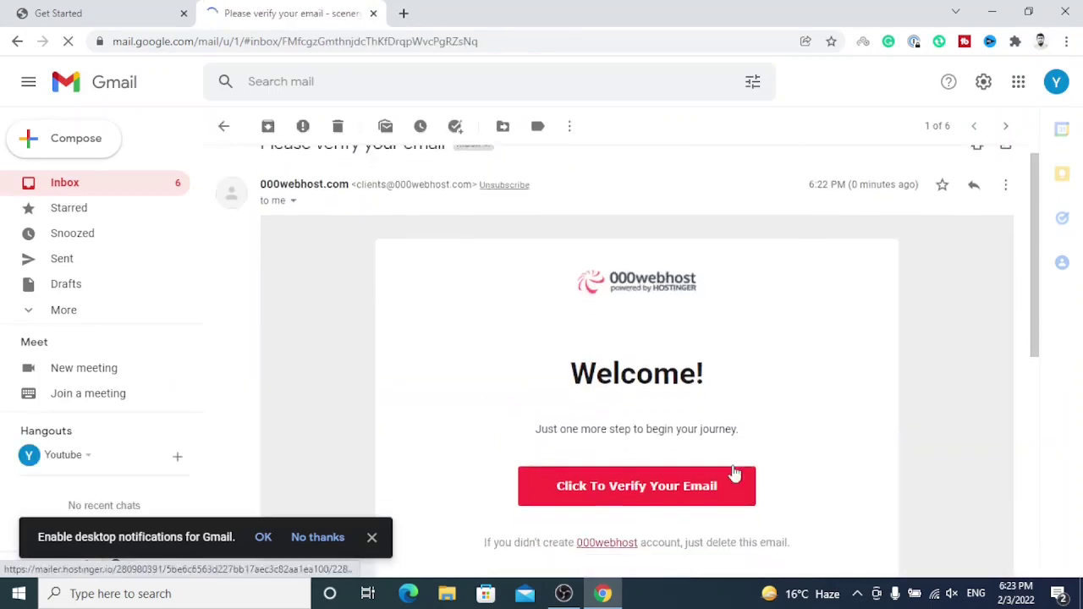
scroll(735, 474, "down", 2)
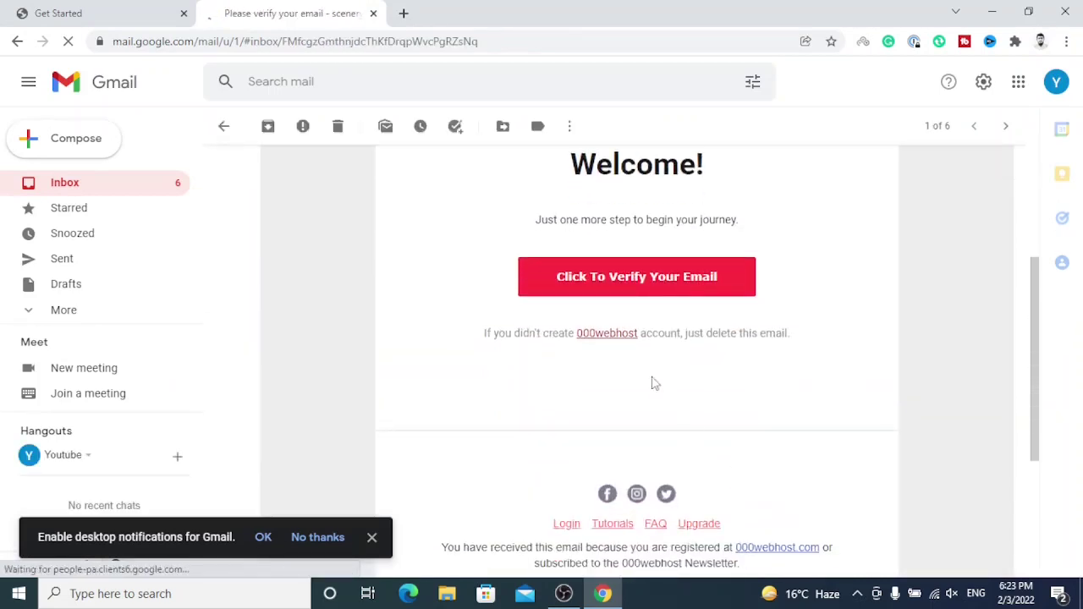
left_click(619, 290)
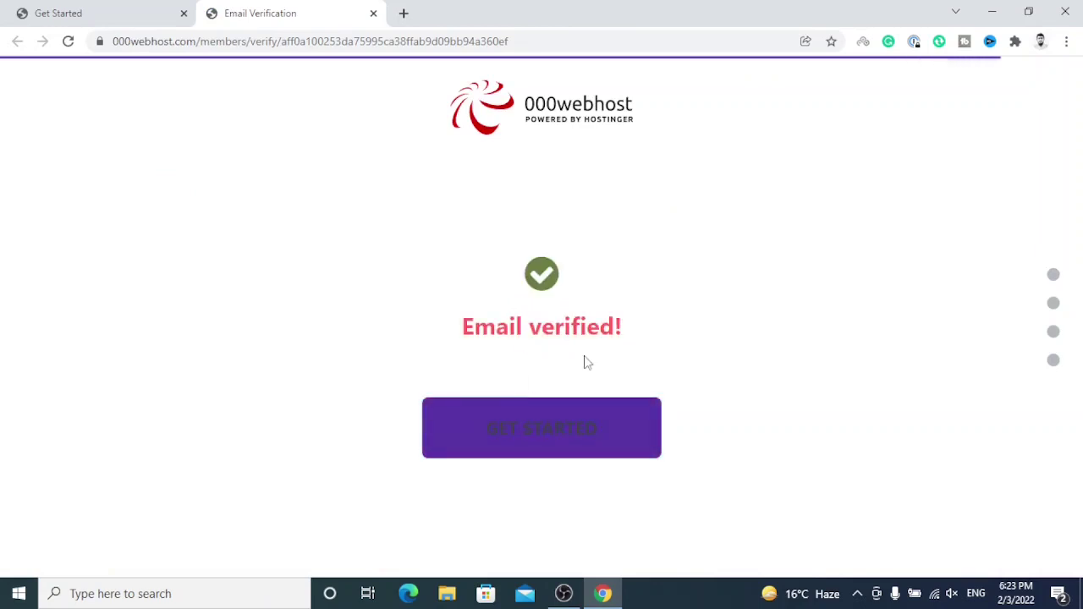
Step: Continue to the account setup questions and choose Start a Blog
left_click_drag(471, 333, 652, 343)
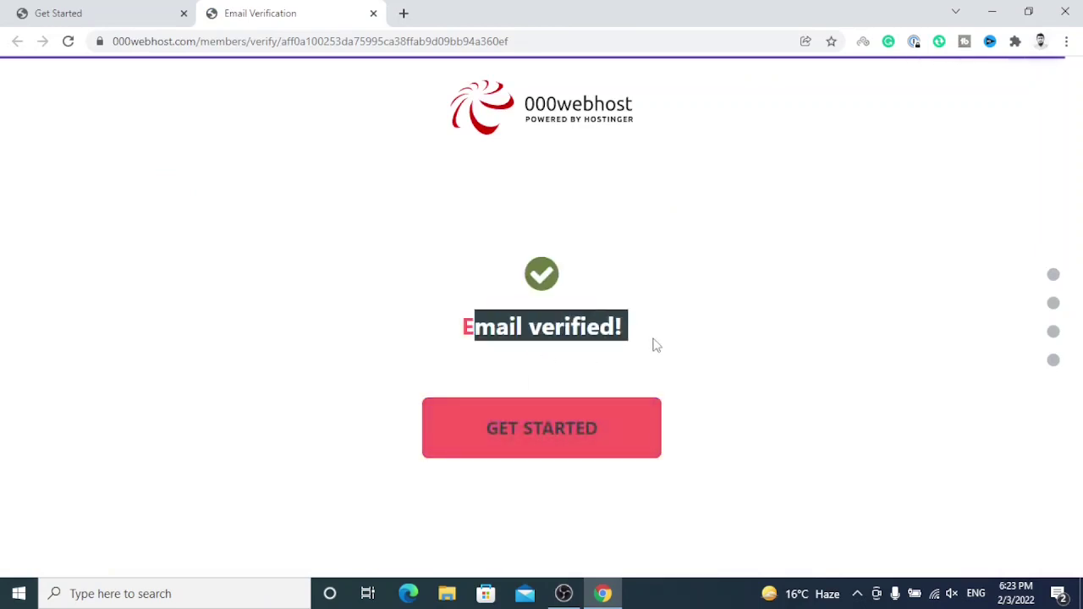
left_click(558, 431)
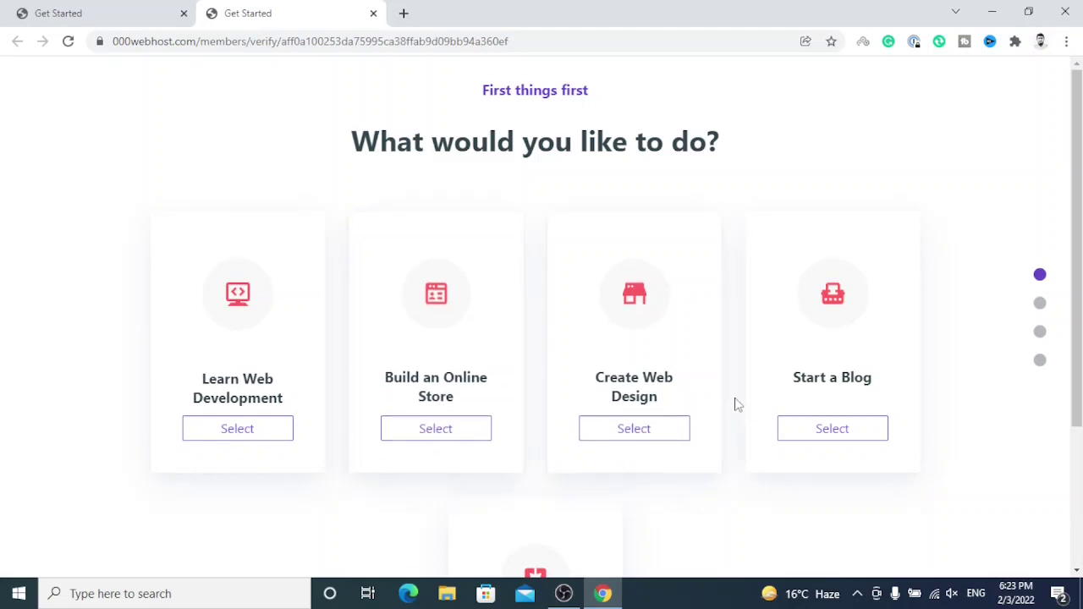
scroll(734, 403, "down", 2)
scroll(733, 406, "up", 2)
left_click(820, 437)
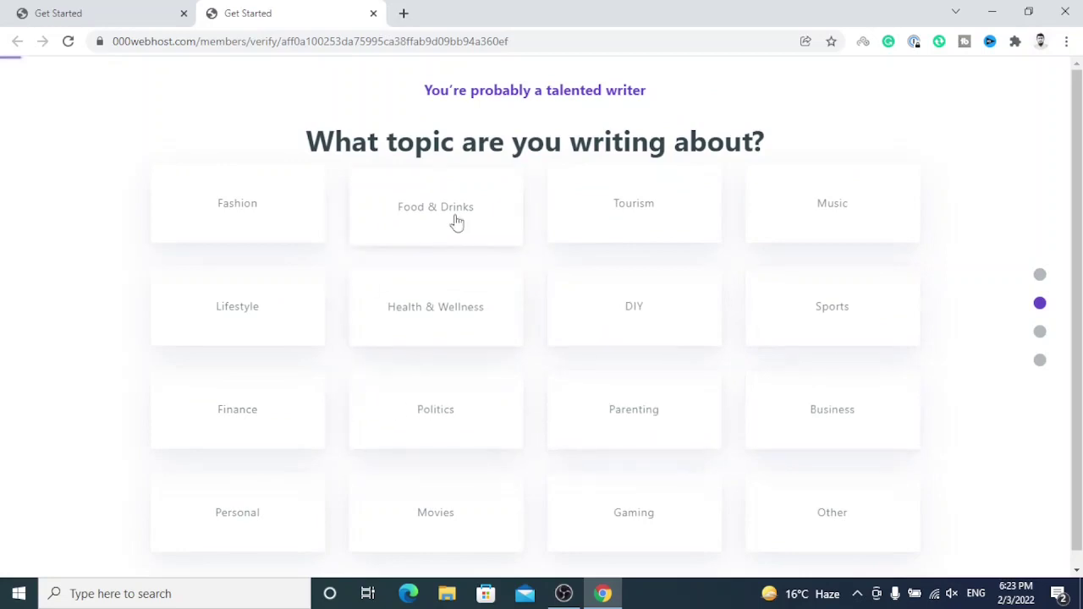
Step: Pick Personal as the blog topic and skip the Chrome browser recommendation
scroll(480, 437, "down", 1)
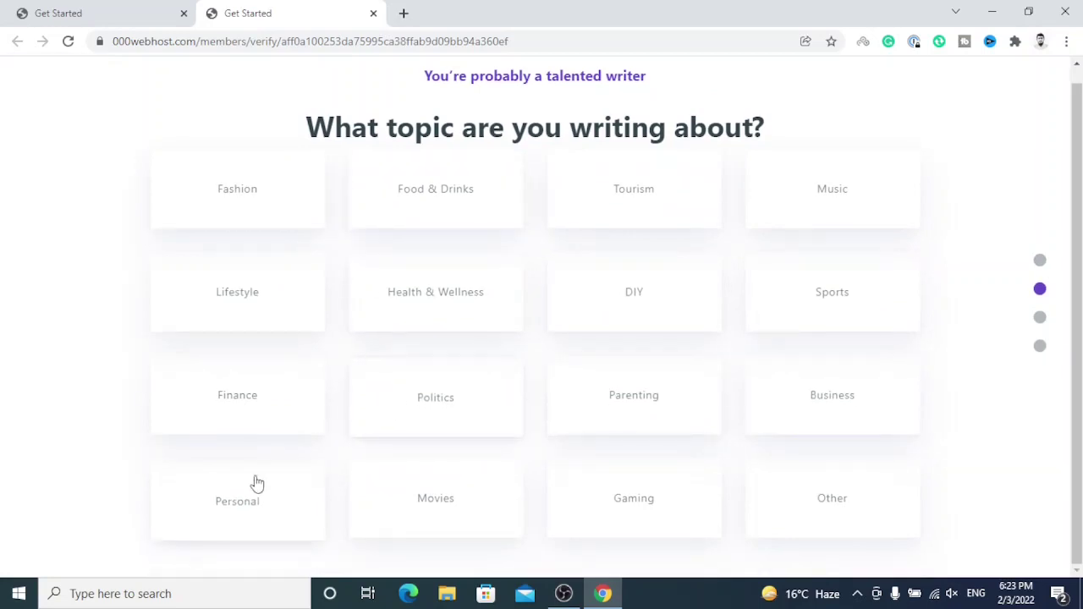
left_click(237, 495)
left_click(501, 414)
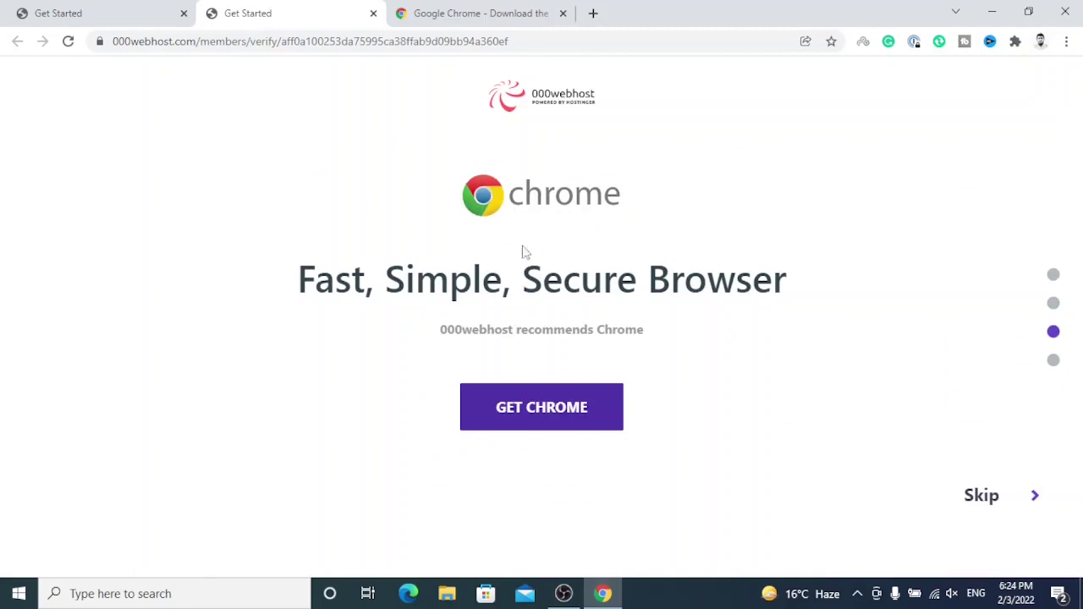
left_click(983, 501)
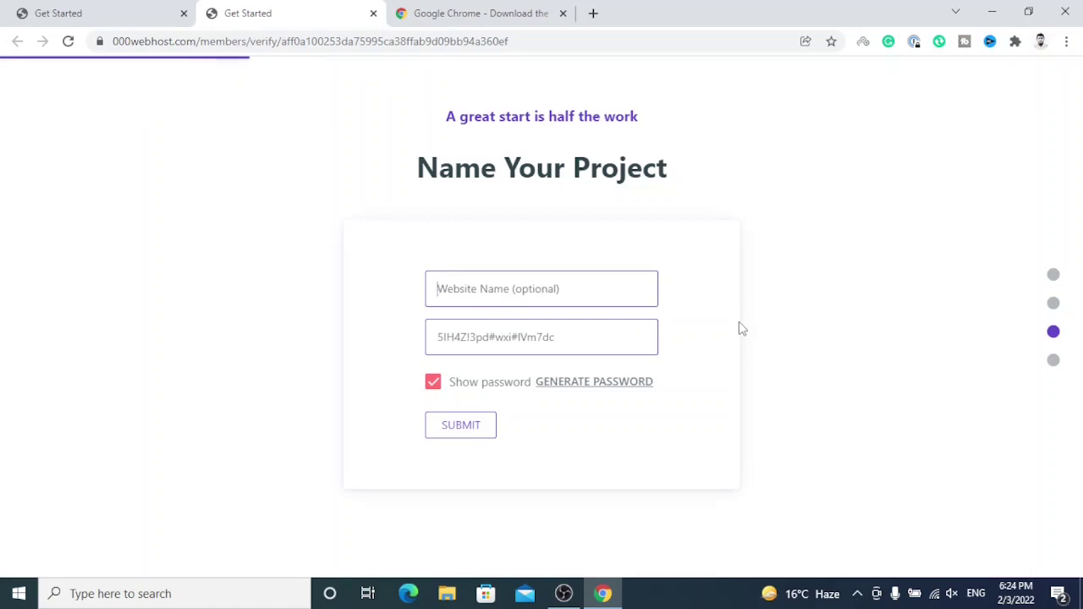
Step: Submit the project name 'Mytestweb' with a new, hidden project password
left_click(514, 303)
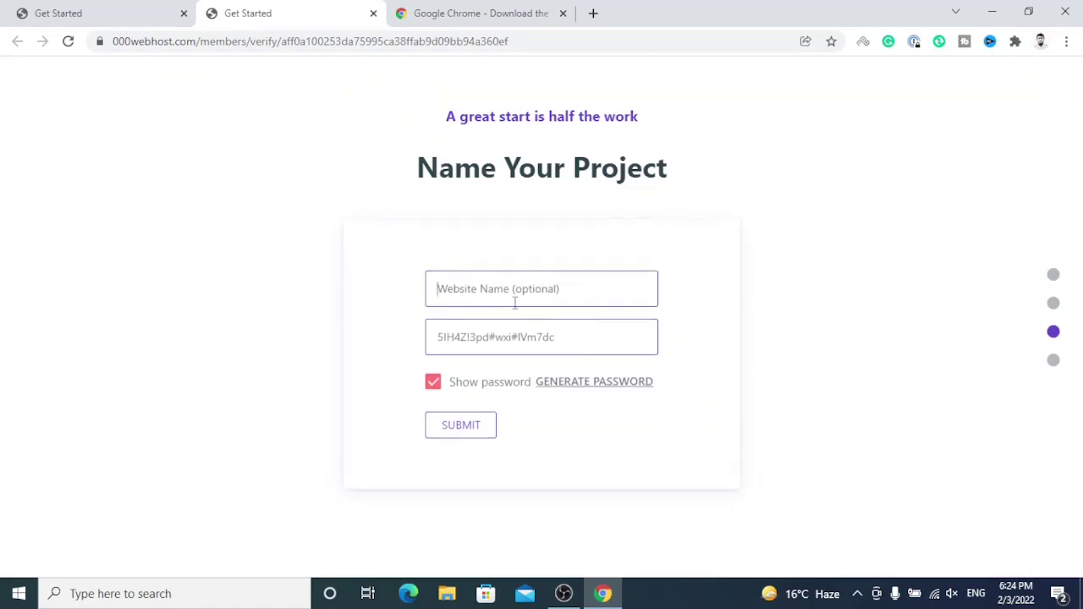
type("M")
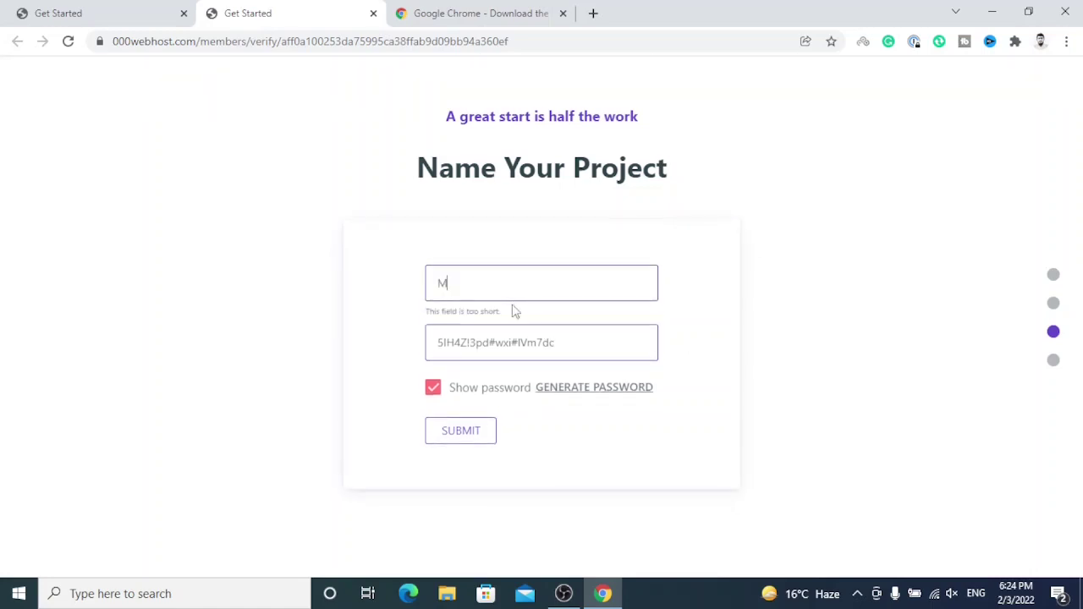
type("ytest")
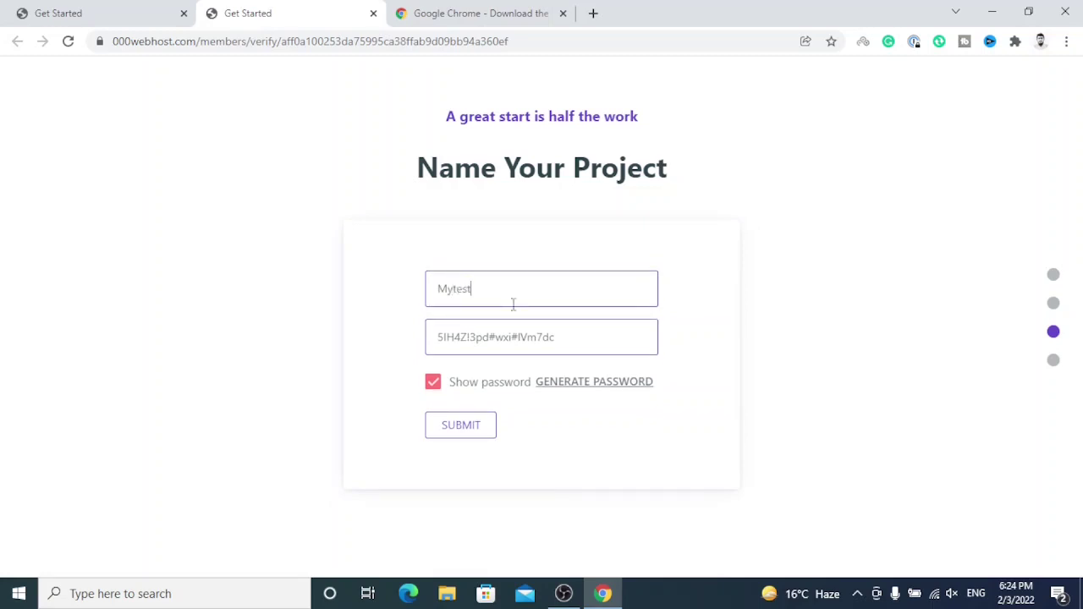
type("web")
left_click(595, 337)
left_click_drag(544, 339, 403, 343)
key("BackSpace")
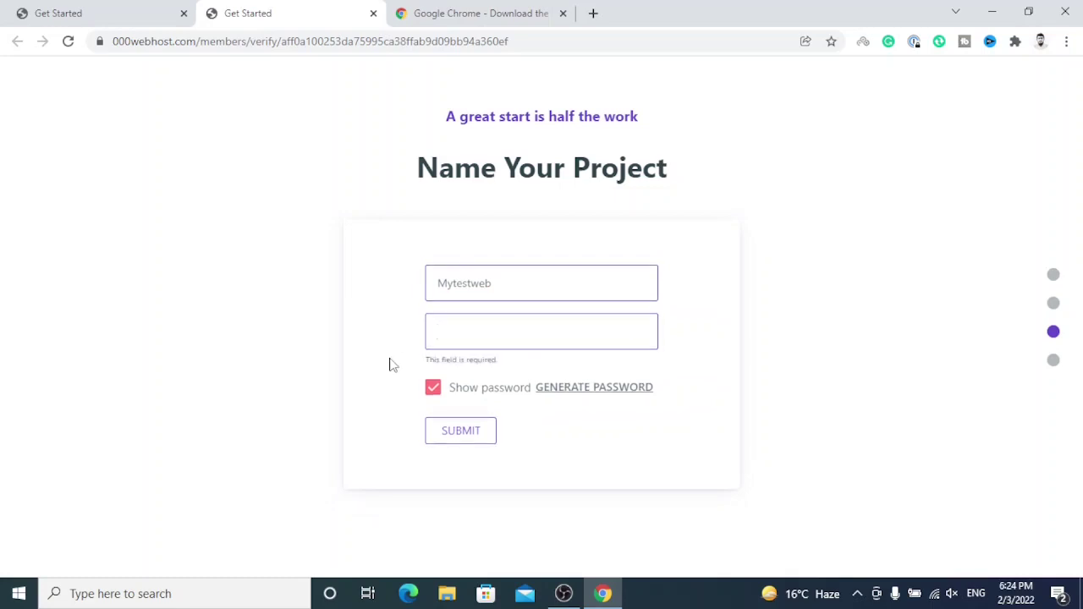
type("S")
left_click(453, 388)
left_click(470, 340)
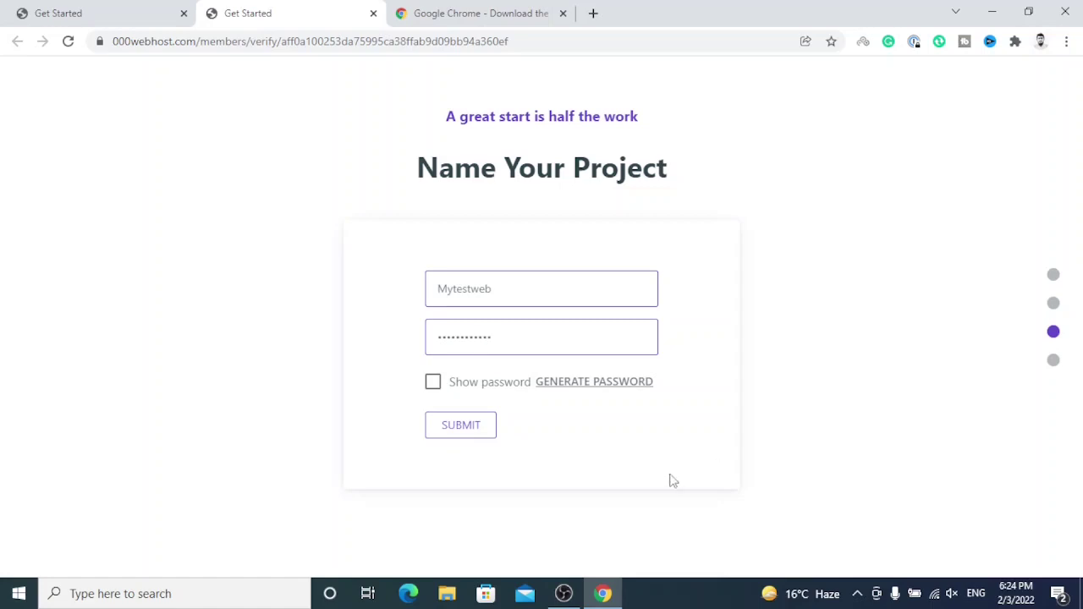
left_click(456, 433)
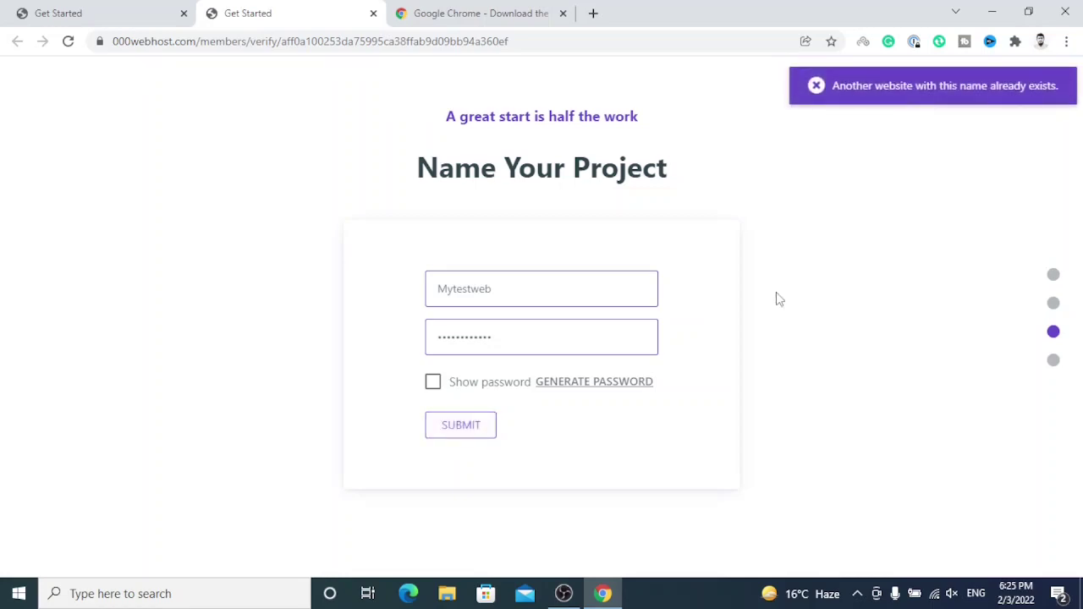
Step: After the name-taken error, rename the project to 'Mytestweb12345' and resubmit
left_click(520, 287)
type("12345")
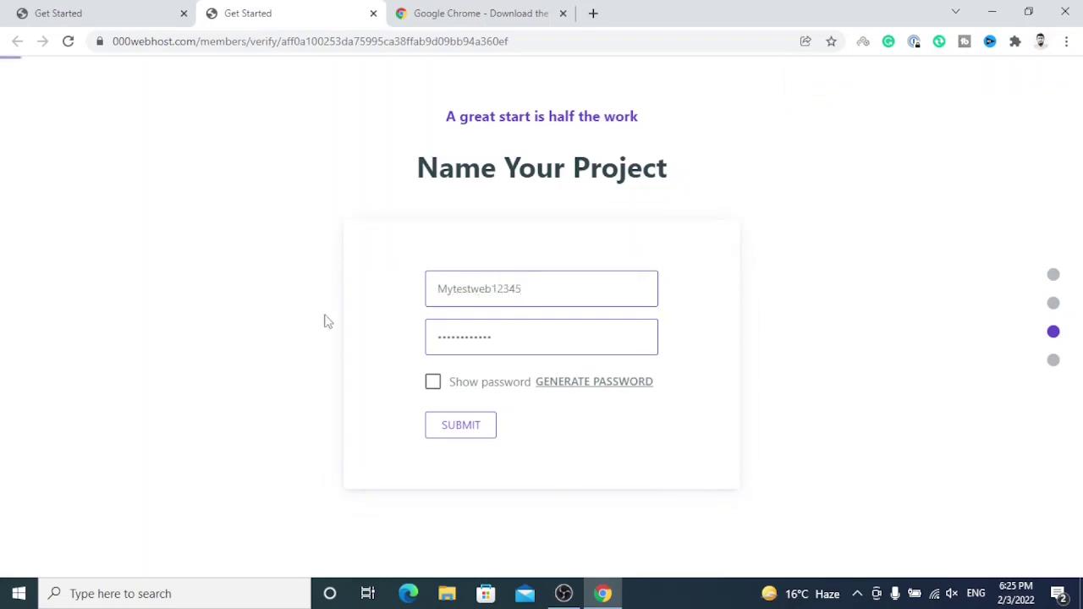
left_click(465, 430)
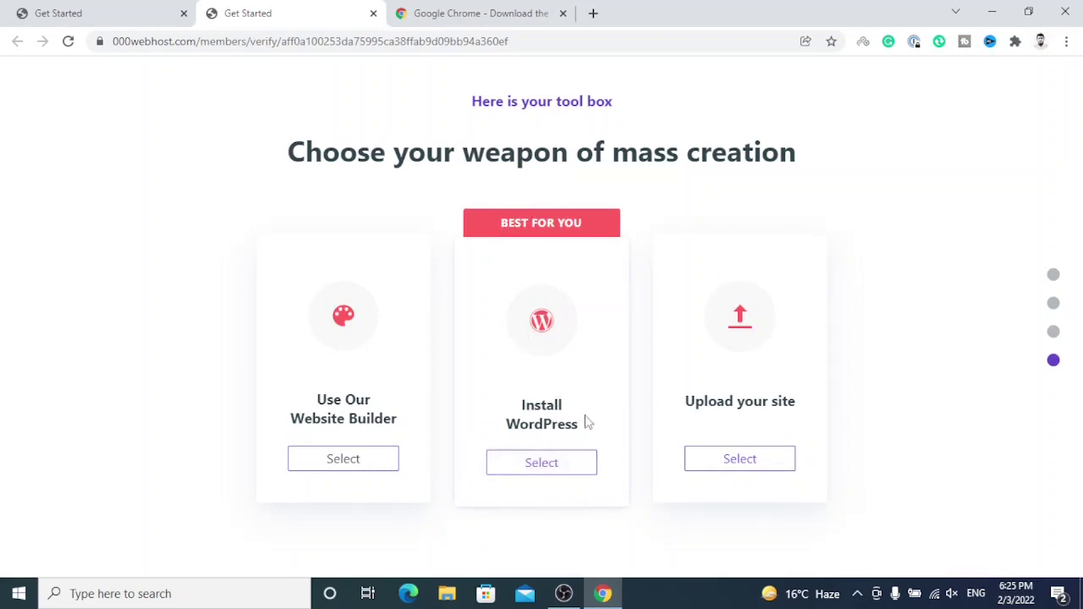
Step: Select Install WordPress on the 'Choose your weapon' page
left_click(535, 467)
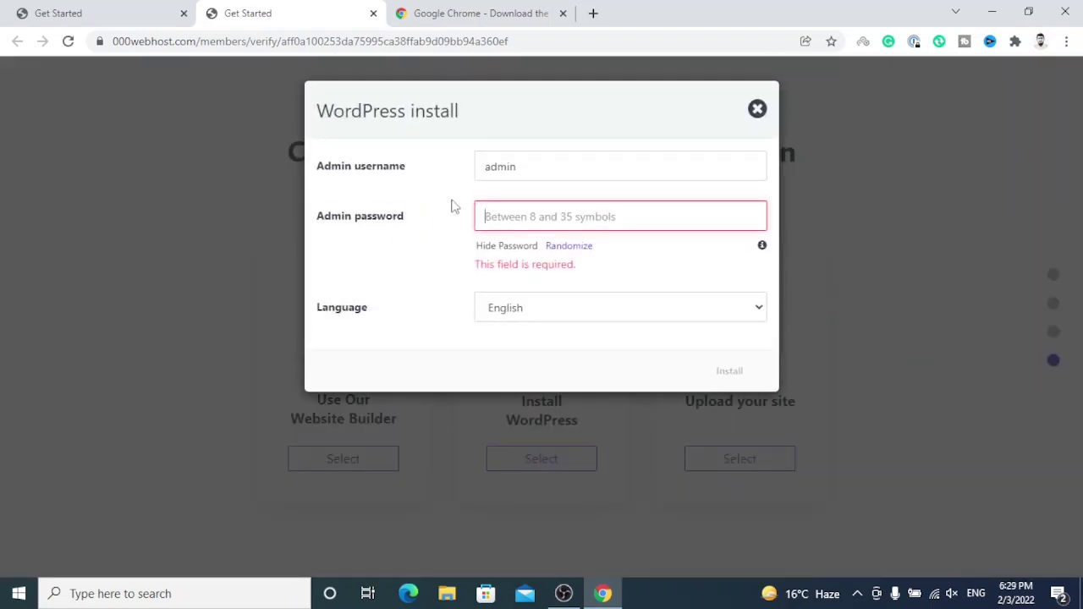
Step: Enter a new WordPress admin password and install WordPress in English
left_click(568, 229)
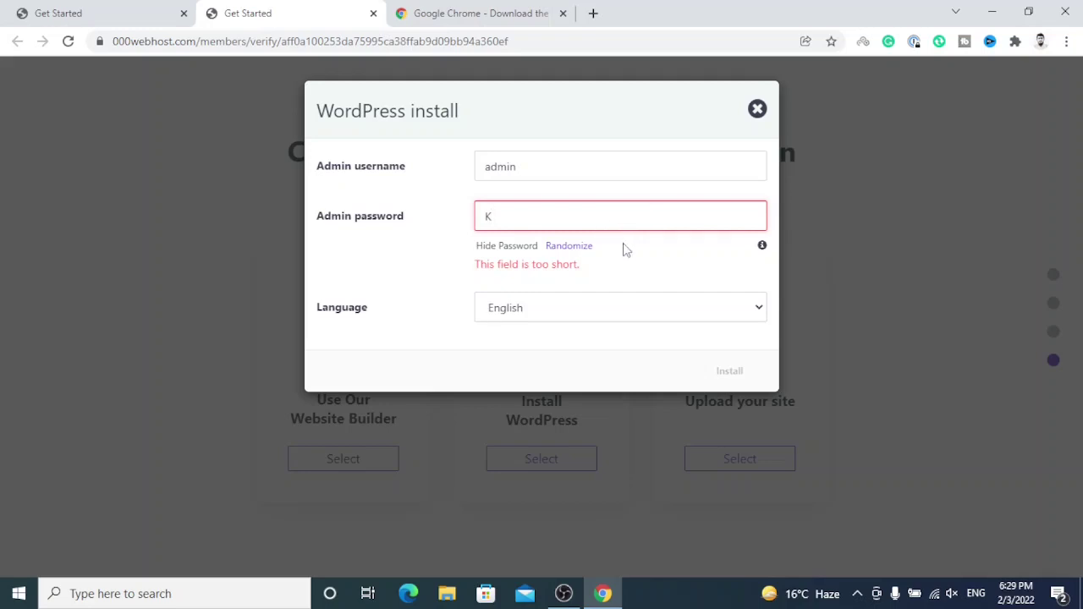
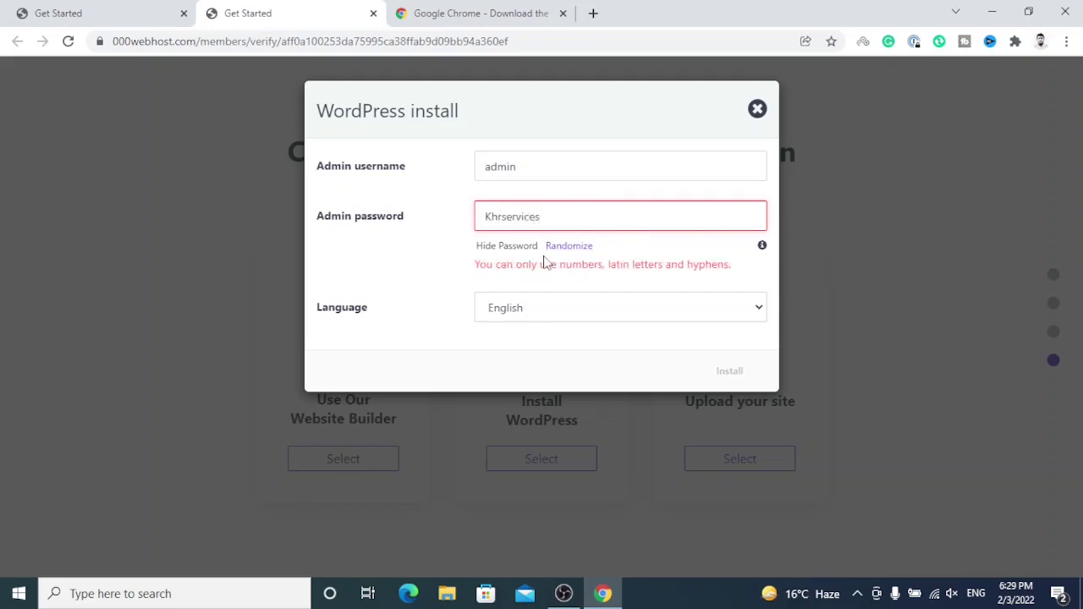
key("ctrl+a")
key("End")
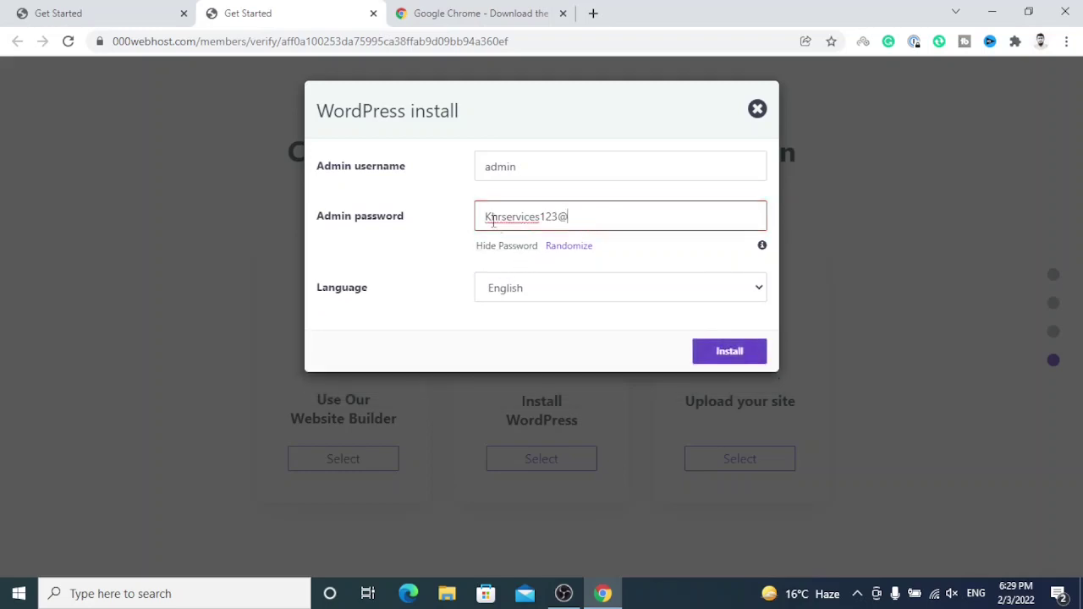
left_click_drag(493, 220, 485, 219)
left_click_drag(540, 218, 559, 222)
left_click(592, 223)
left_click(718, 355)
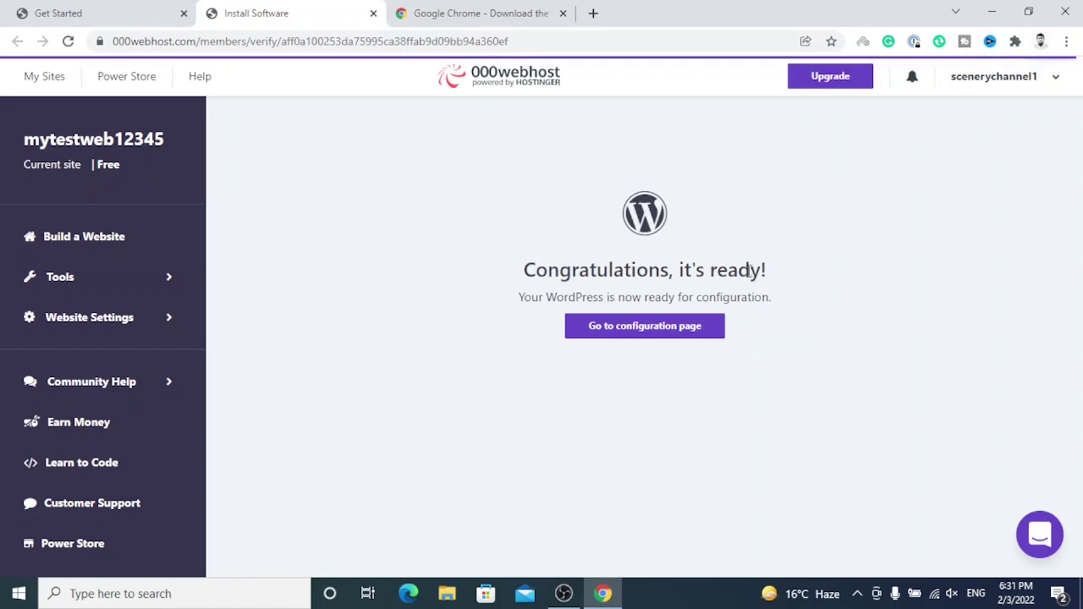
Step: Open the mytestweb12345.000webhostapp.com WordPress login page from the configuration link
left_click(657, 340)
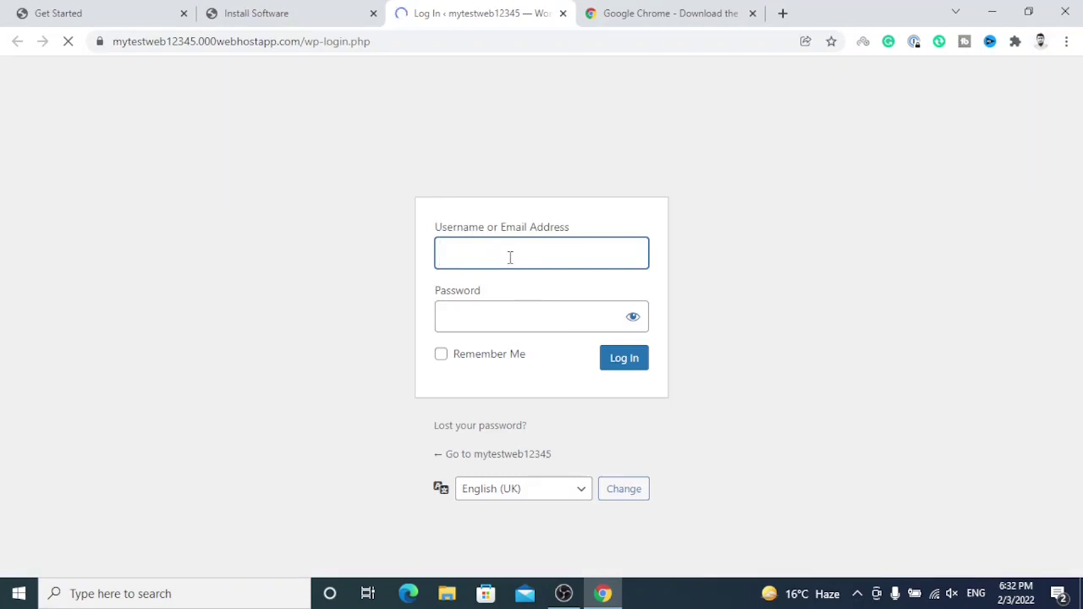
Step: Sign in to mytestweb12345's WordPress with the admin username and password, with Remember Me ticked
type("Admini")
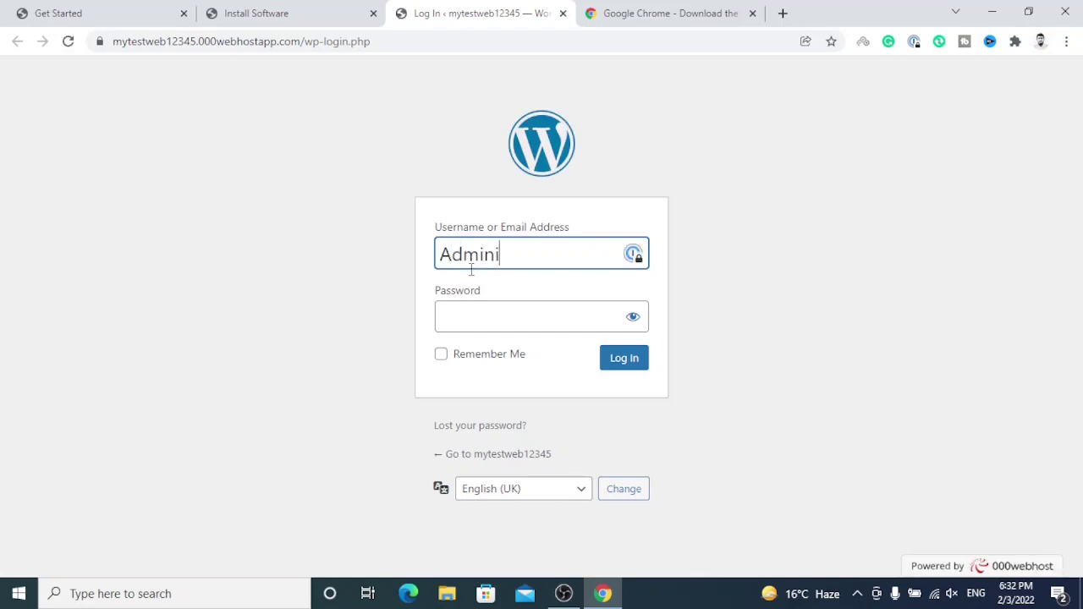
key("Tab")
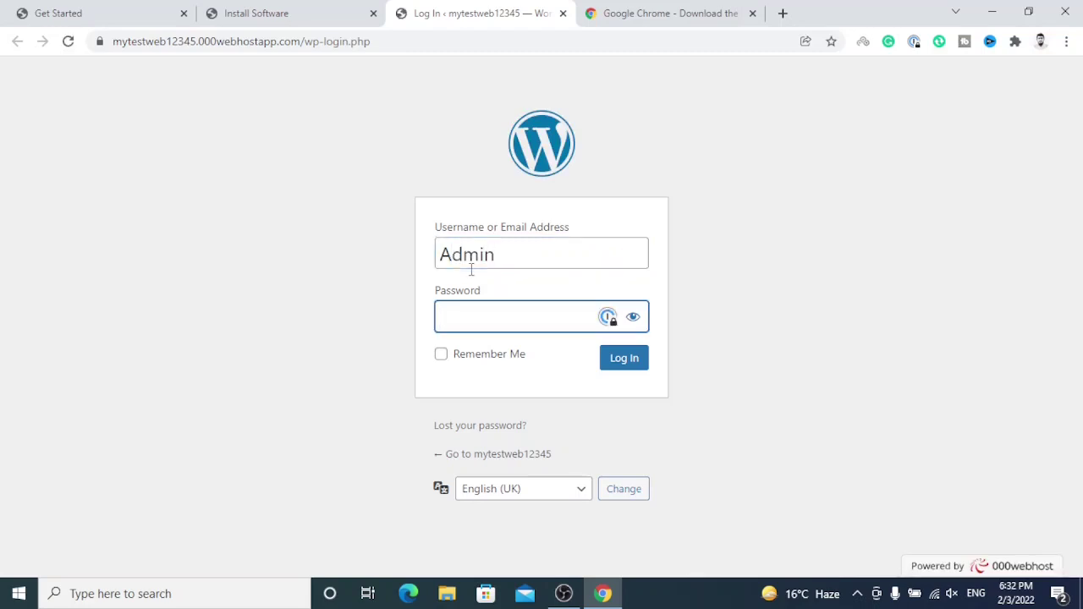
type("•••••••••••••••")
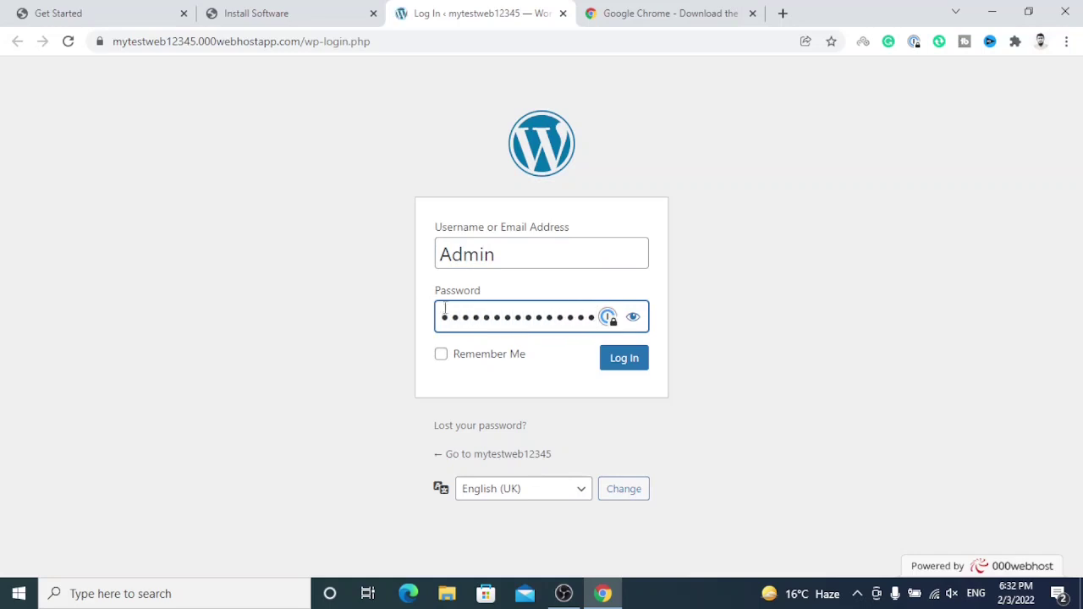
left_click(496, 355)
left_click(609, 370)
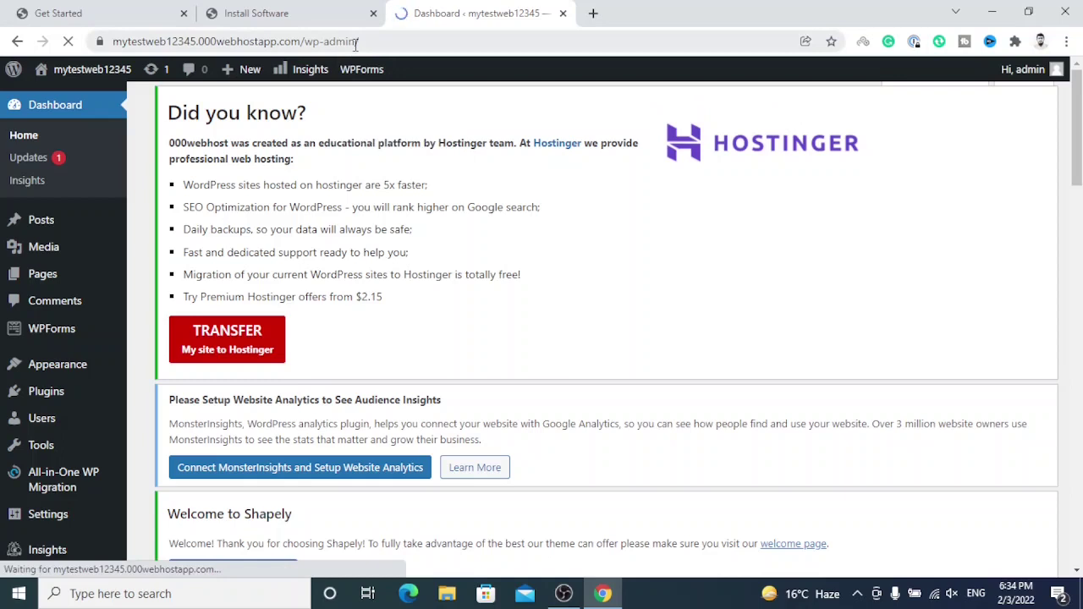
left_click_drag(356, 43, 310, 48)
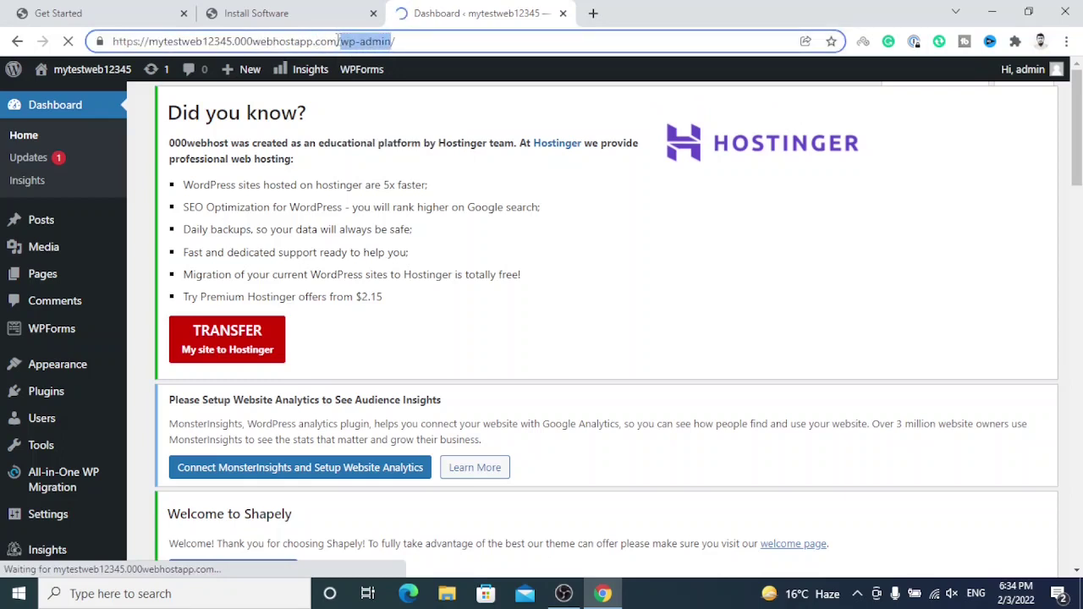
left_click_drag(338, 40, 151, 43)
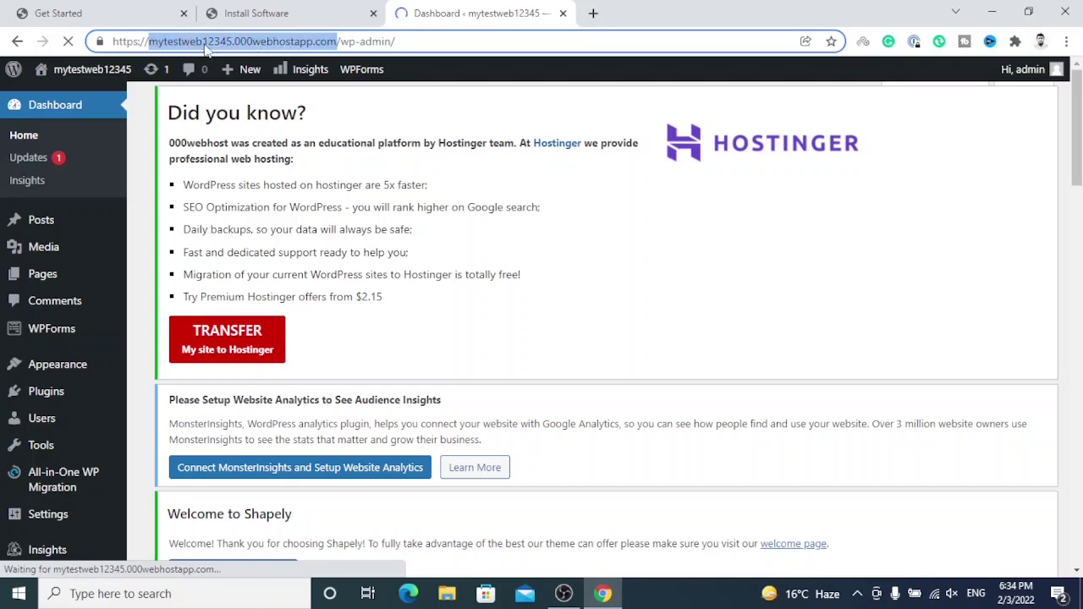
left_click(236, 41)
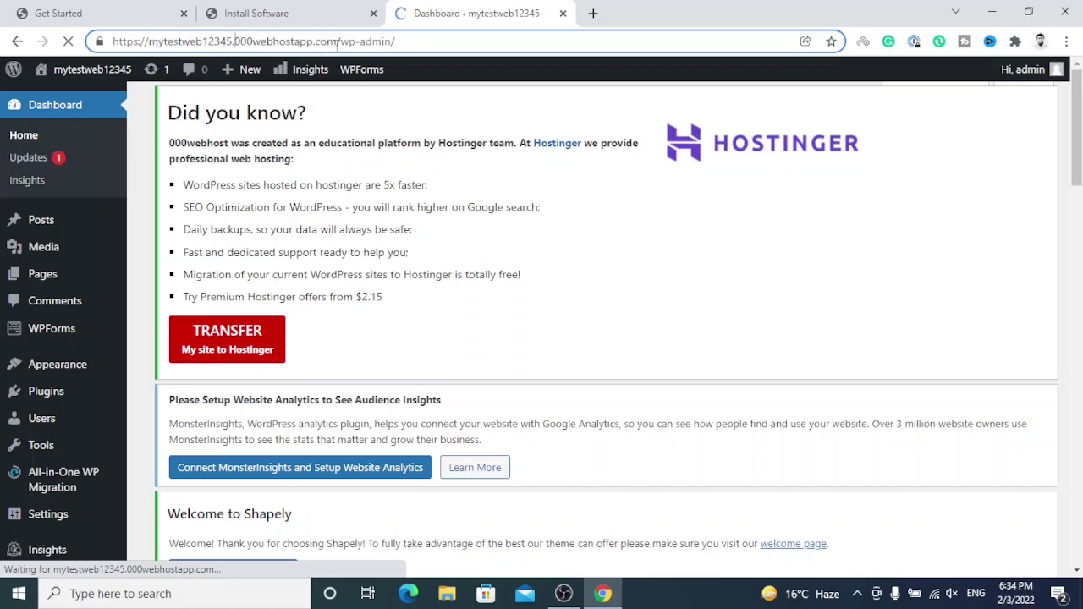
left_click_drag(338, 42, 236, 41)
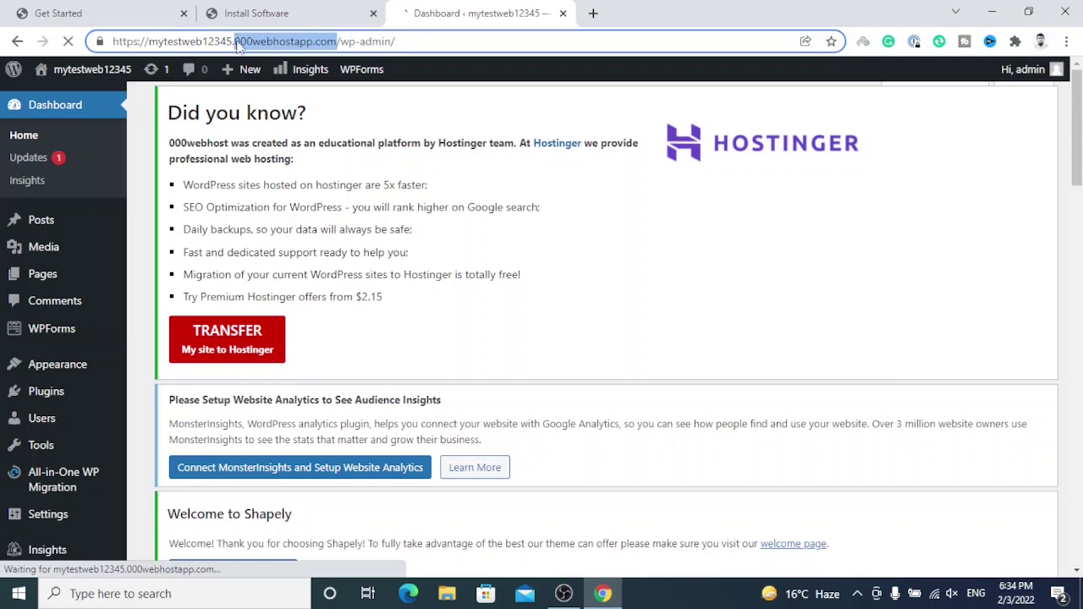
left_click(237, 43)
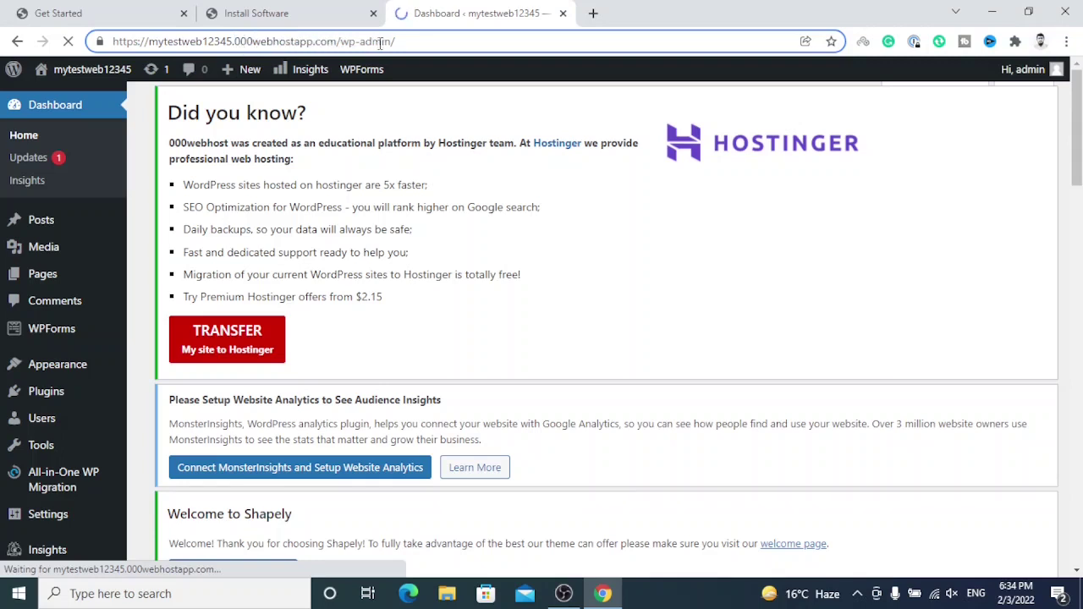
left_click_drag(395, 41, 341, 42)
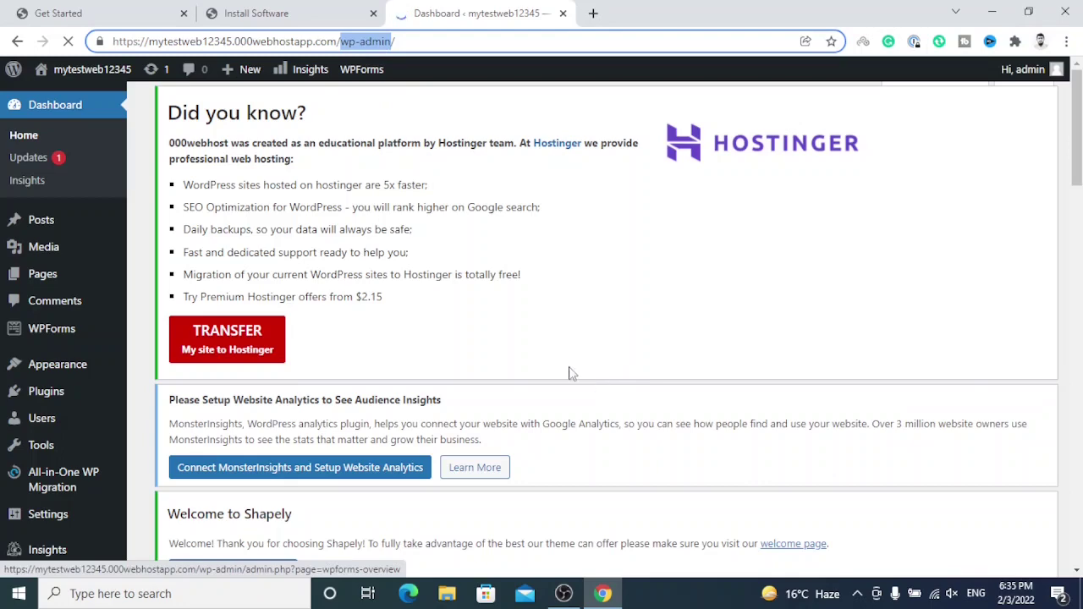
scroll(290, 207, "down", 2)
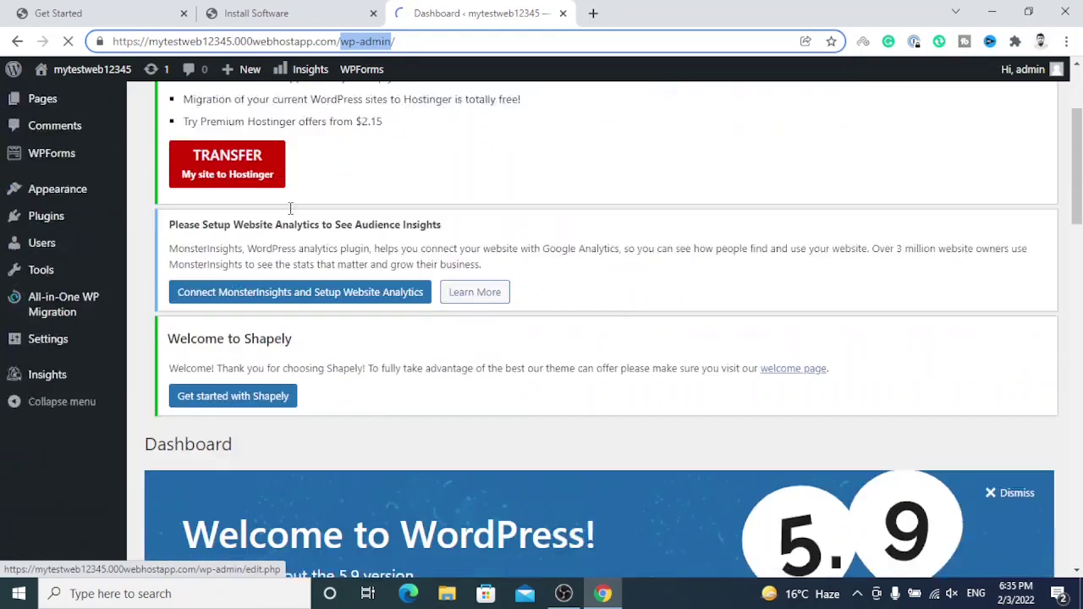
scroll(290, 212, "down", 2)
scroll(331, 336, "up", 5)
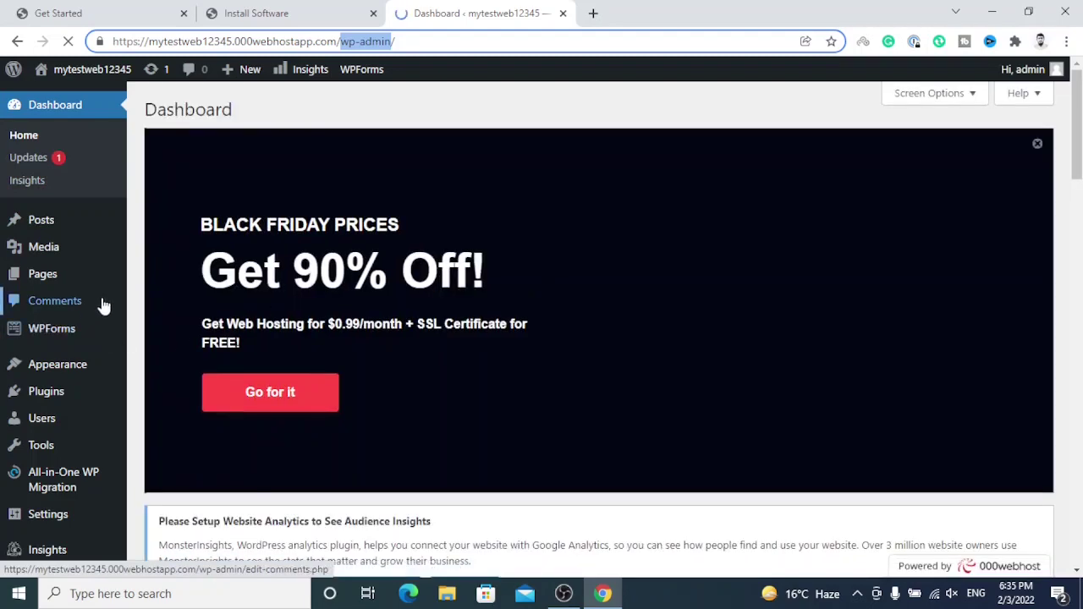
mouse_move(82, 340)
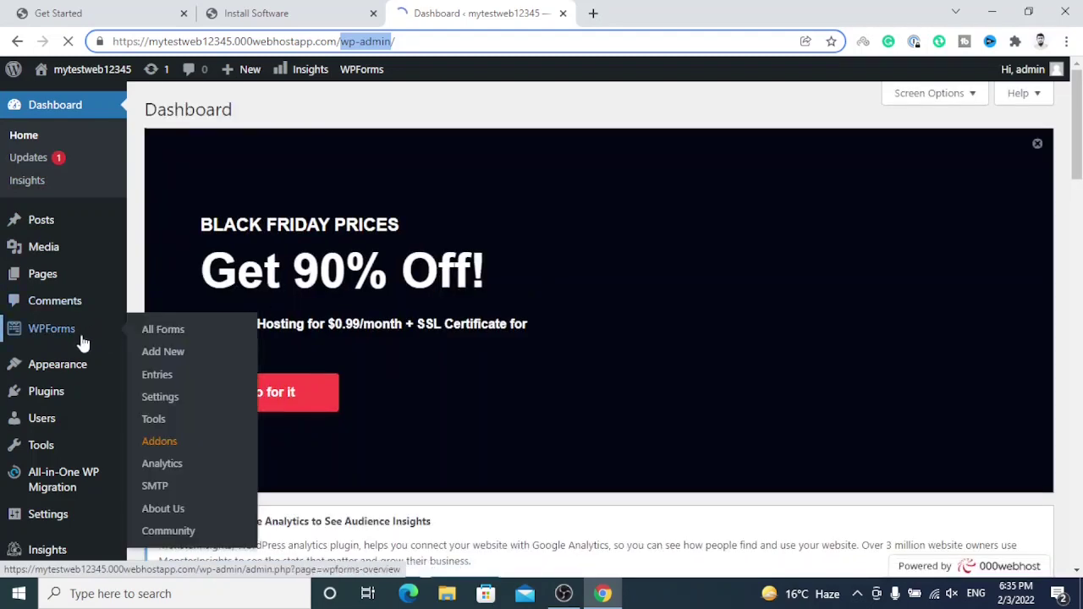